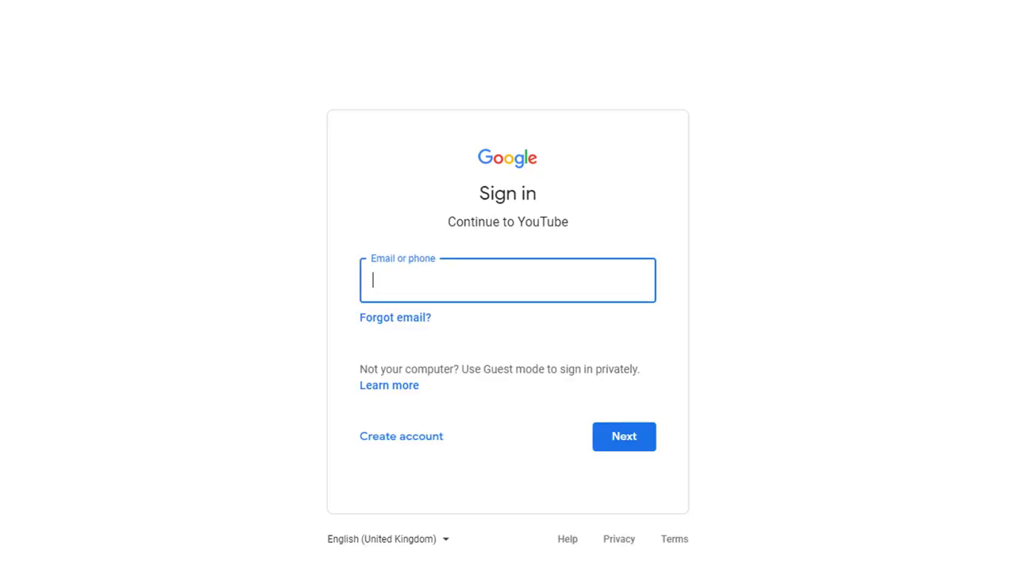
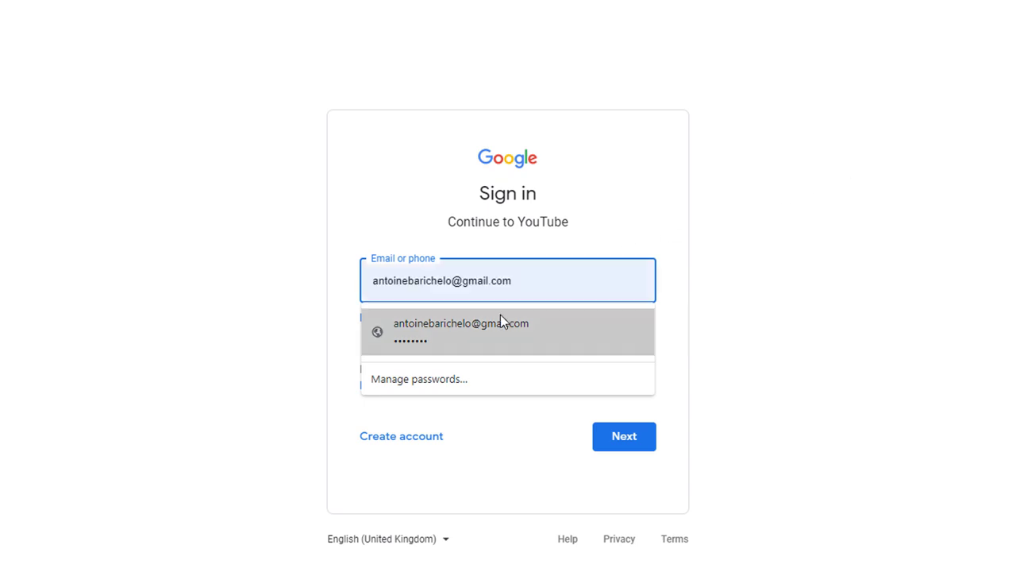
# Step: Sign in to Google with the saved account's e-mail and its password
pyautogui.click(501, 317)
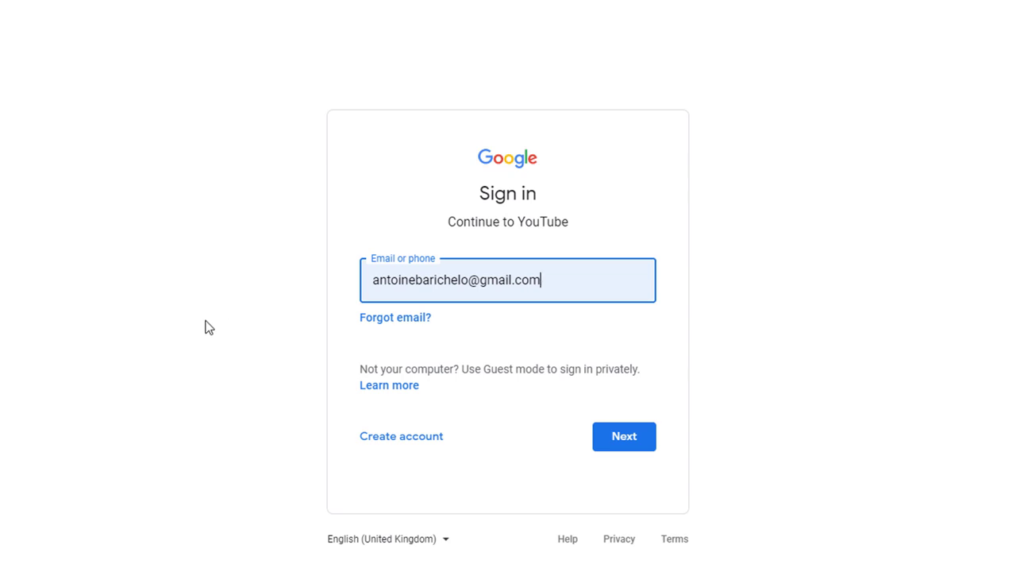
pyautogui.click(619, 443)
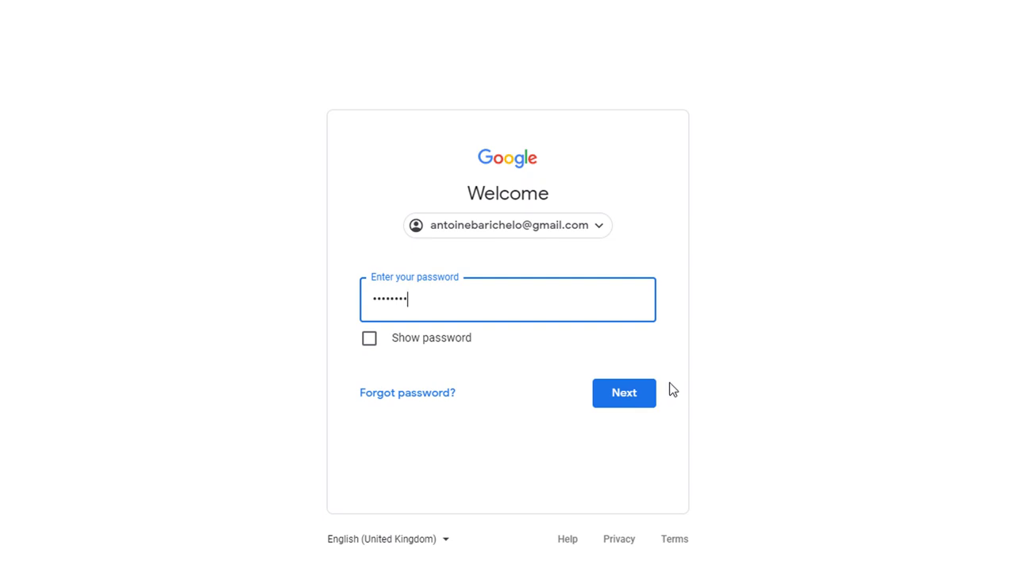
pyautogui.click(635, 397)
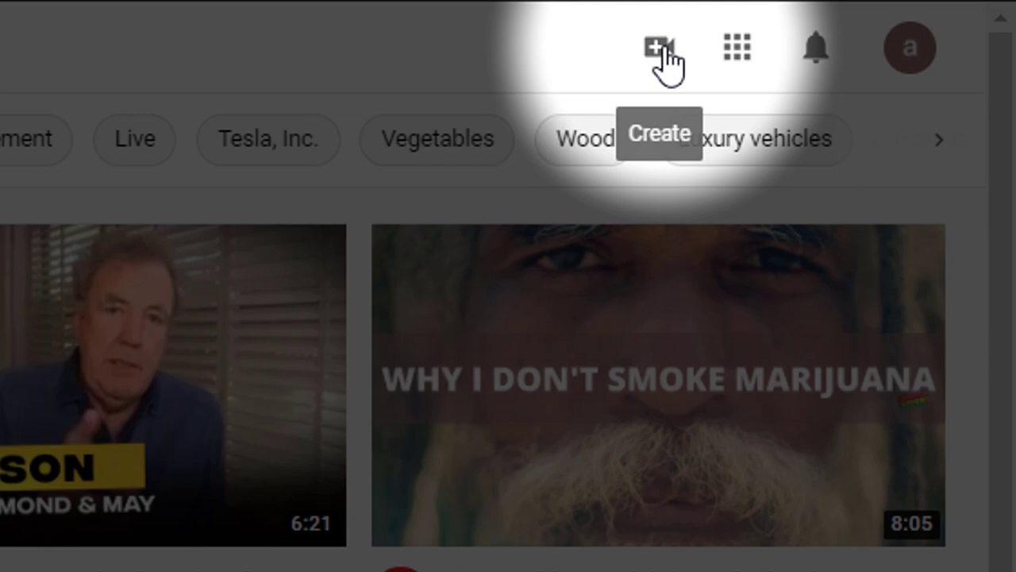
# Step: Choose Upload video from the Create camera menu
pyautogui.click(665, 64)
pyautogui.click(760, 140)
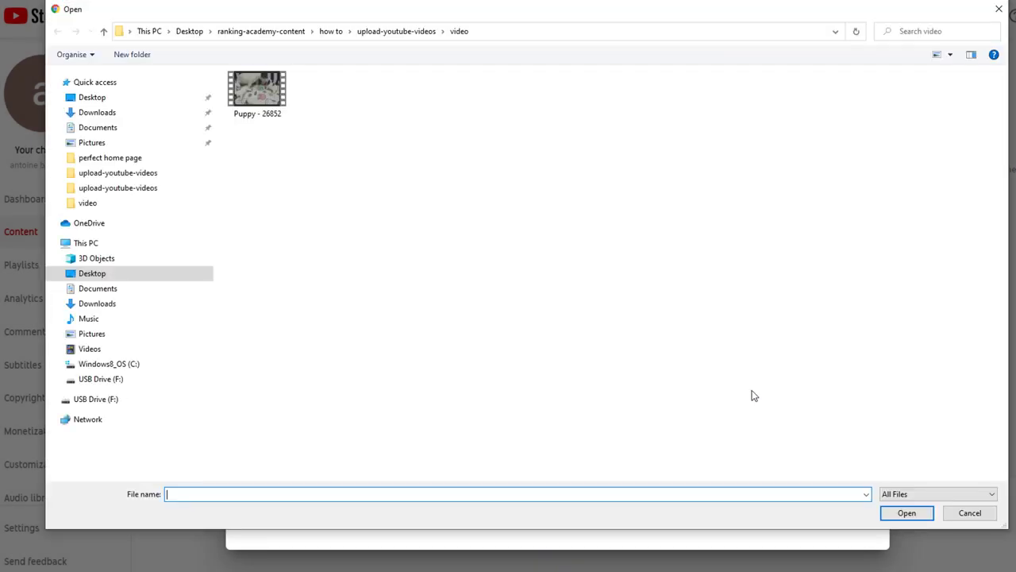
# Step: Select and upload the Puppy - 26852 video file as a new draft
pyautogui.click(258, 89)
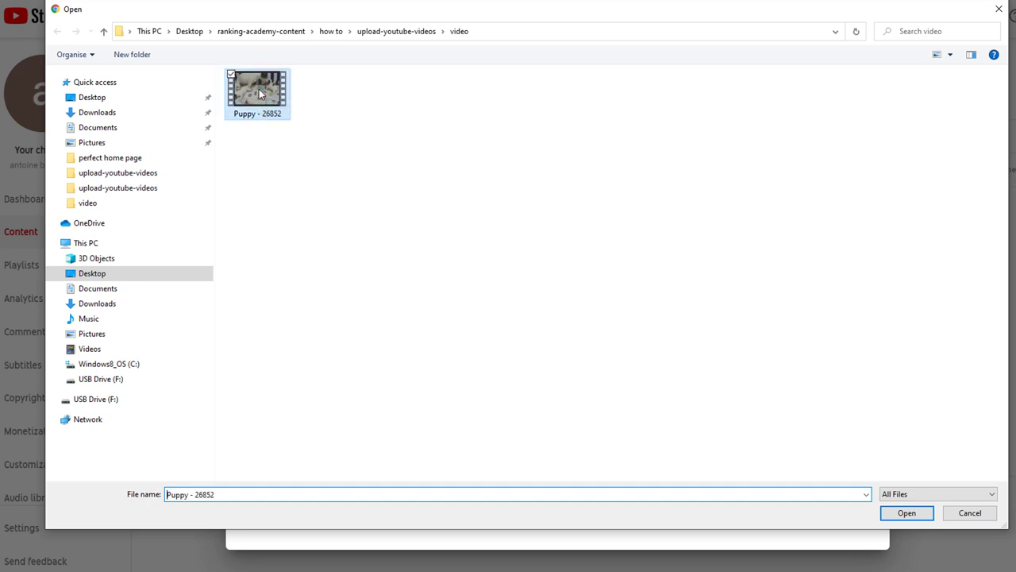
pyautogui.click(907, 513)
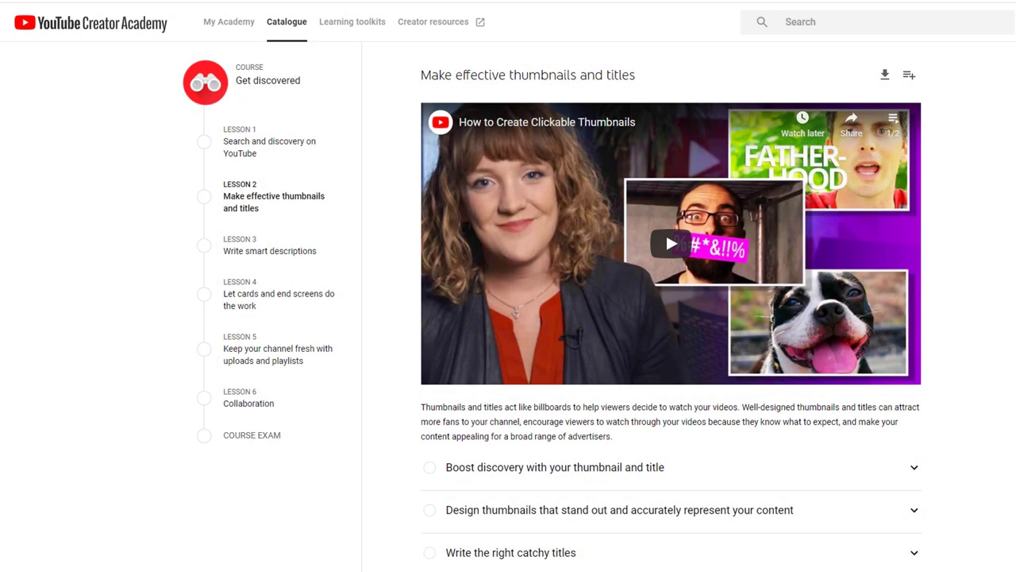
# Step: Expand the lesson's 'Write the right catchy titles' section
pyautogui.scroll(-3, 671, 318)
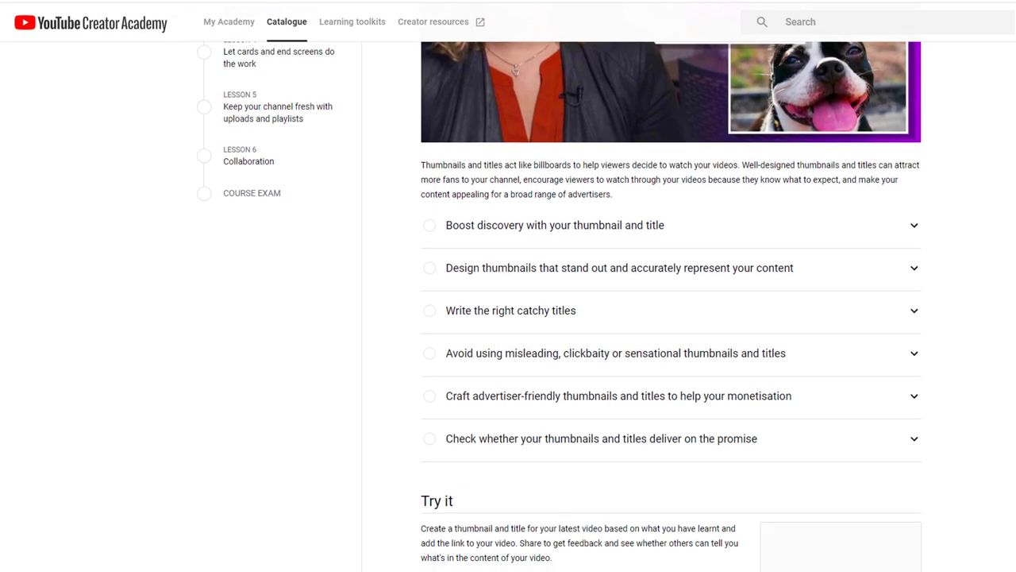
pyautogui.click(915, 314)
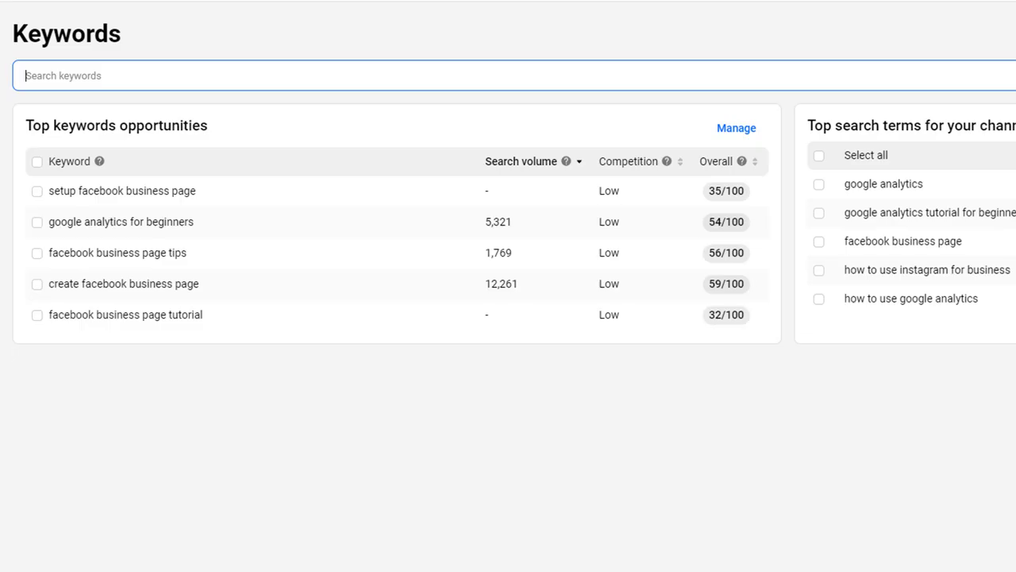
# Step: Log in to vidIQ and search related keywords for 'puppies' on the Keywords page
pyautogui.write('upload youtube video')
pyautogui.press('Return')
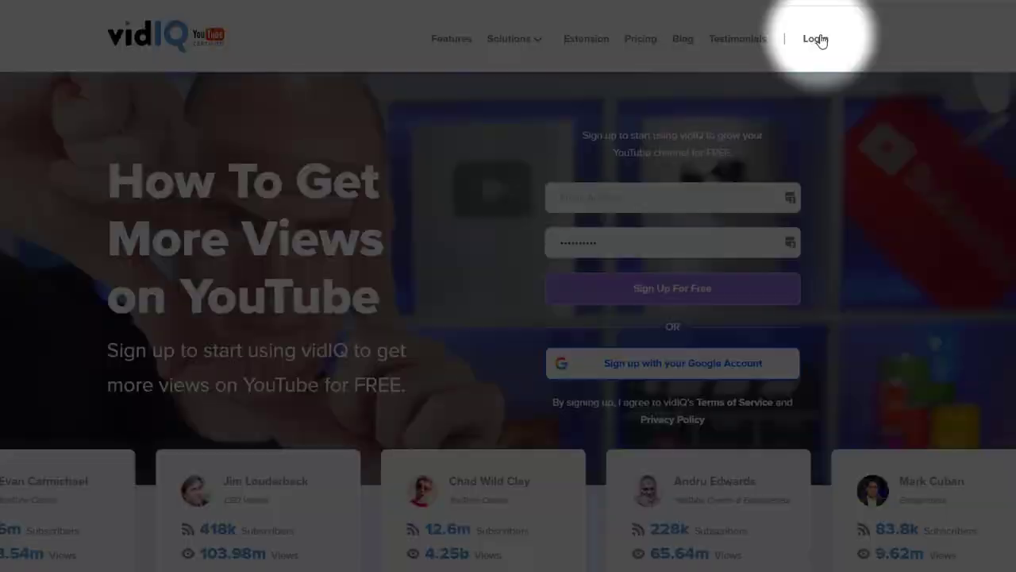
pyautogui.click(818, 39)
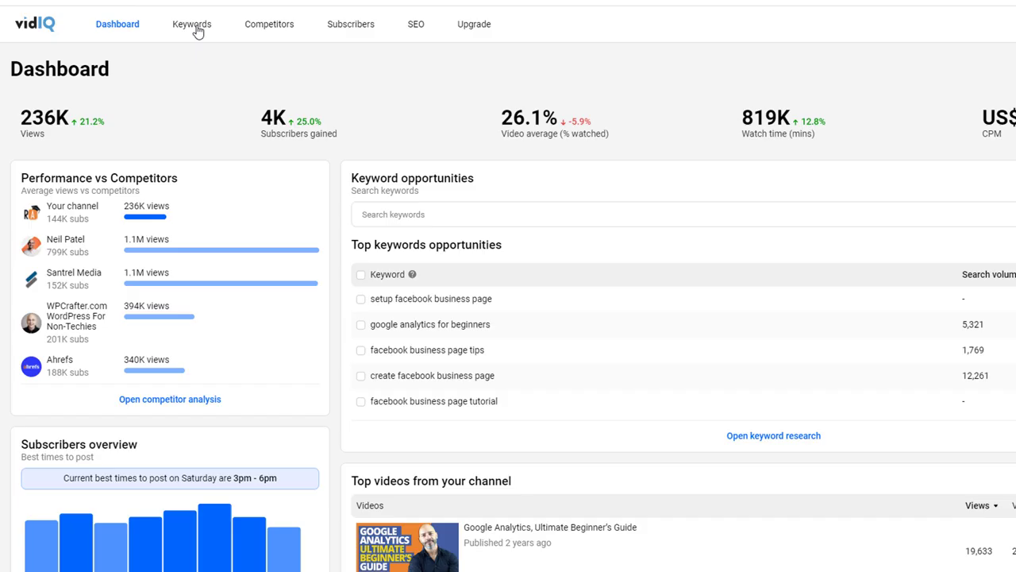
pyautogui.click(197, 29)
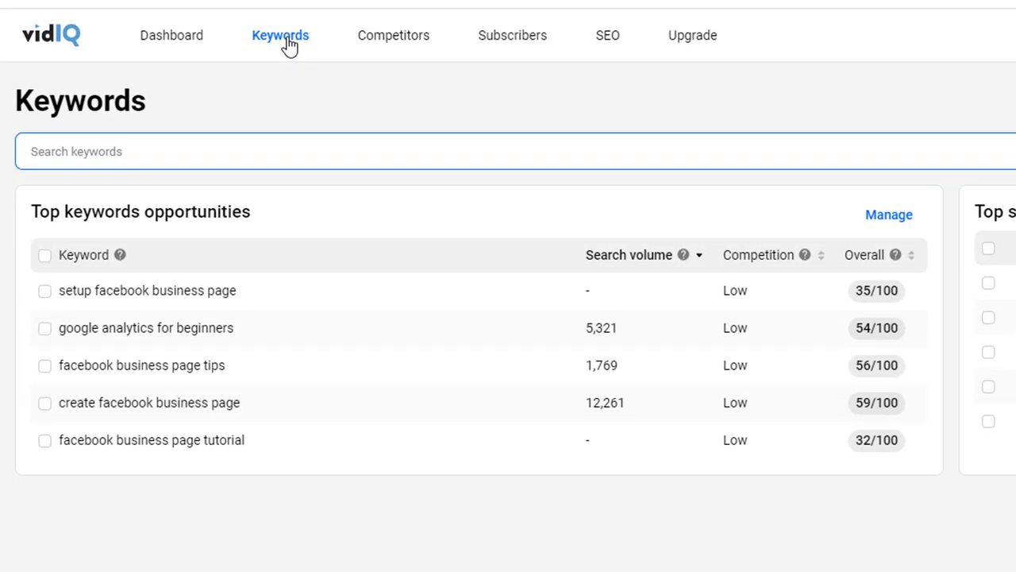
pyautogui.write('puppies')
pyautogui.press('Return')
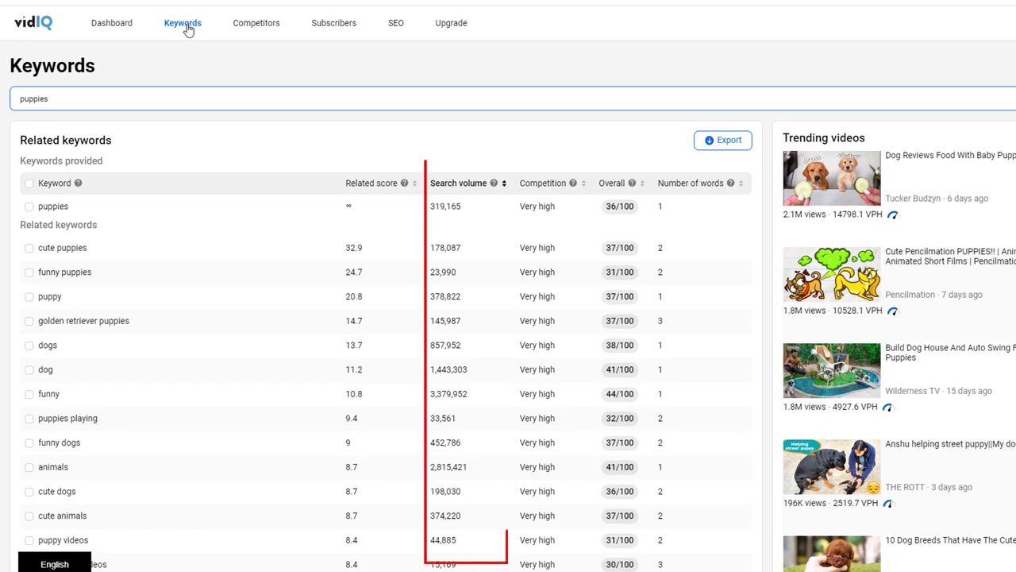
# Step: Tick the puppies, cute puppies and puppy keywords as tags, and select the current title
pyautogui.click(29, 206)
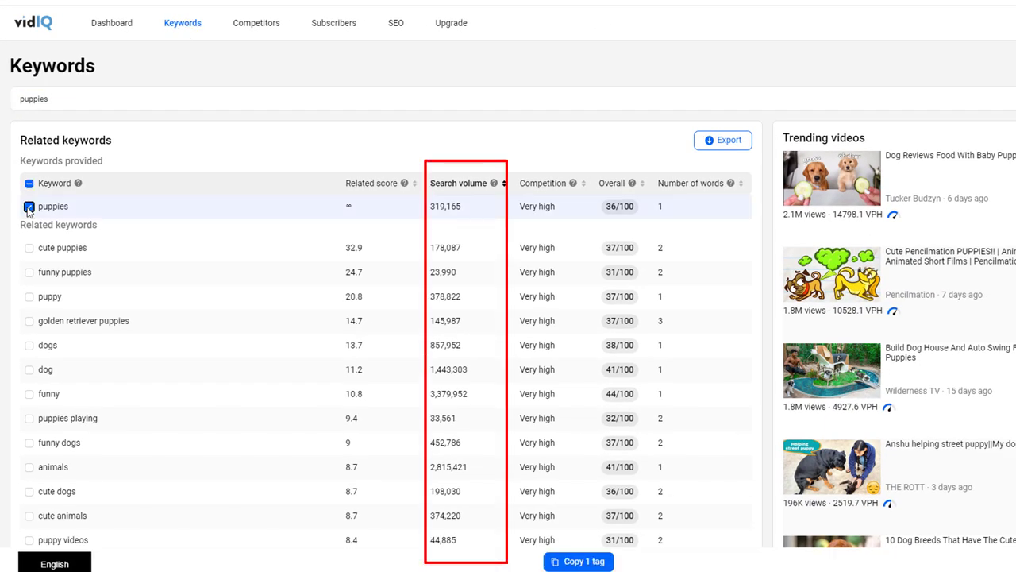
pyautogui.click(28, 249)
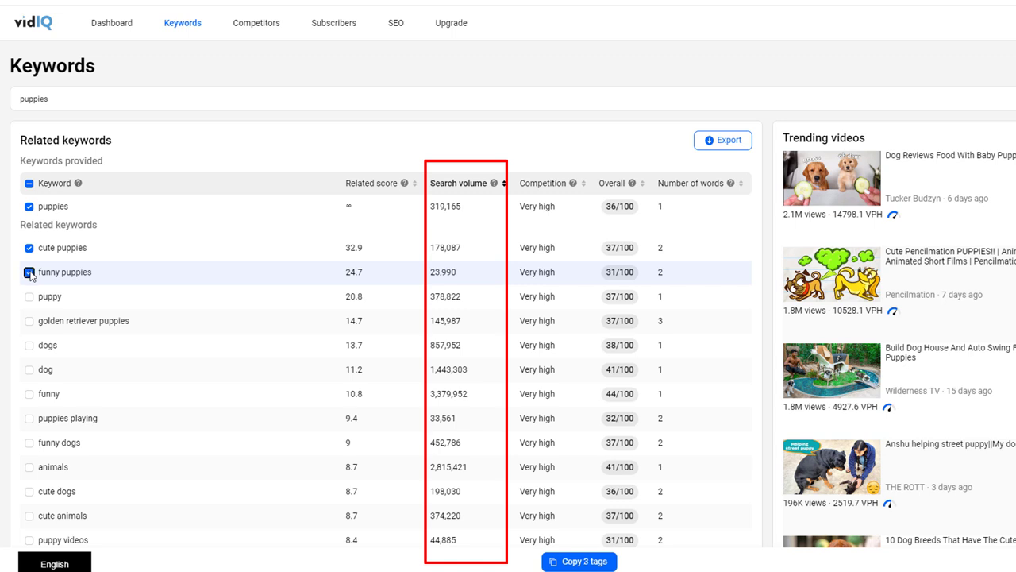
pyautogui.click(29, 298)
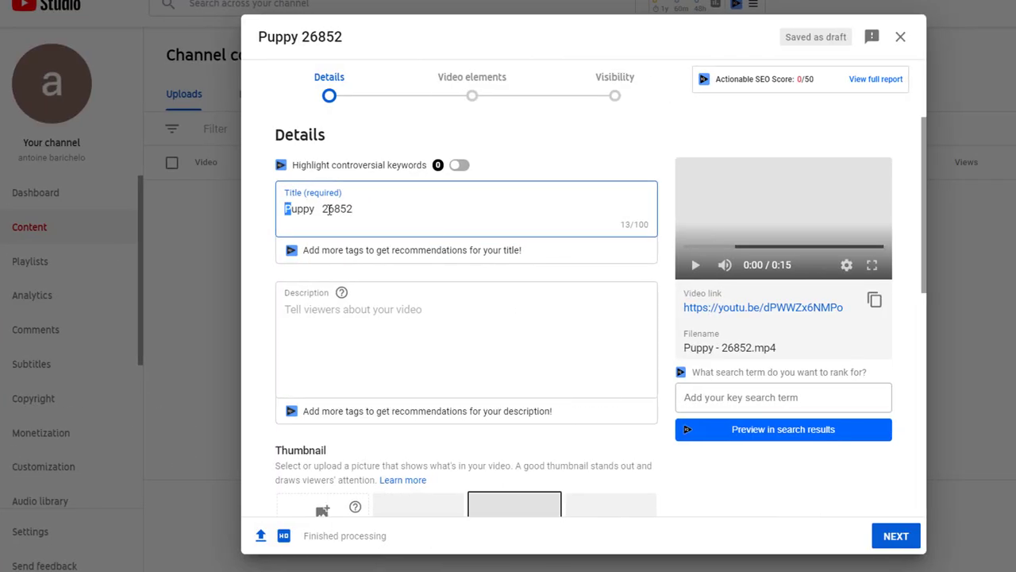
pyautogui.moveTo(285, 208); pyautogui.dragTo(353, 209)
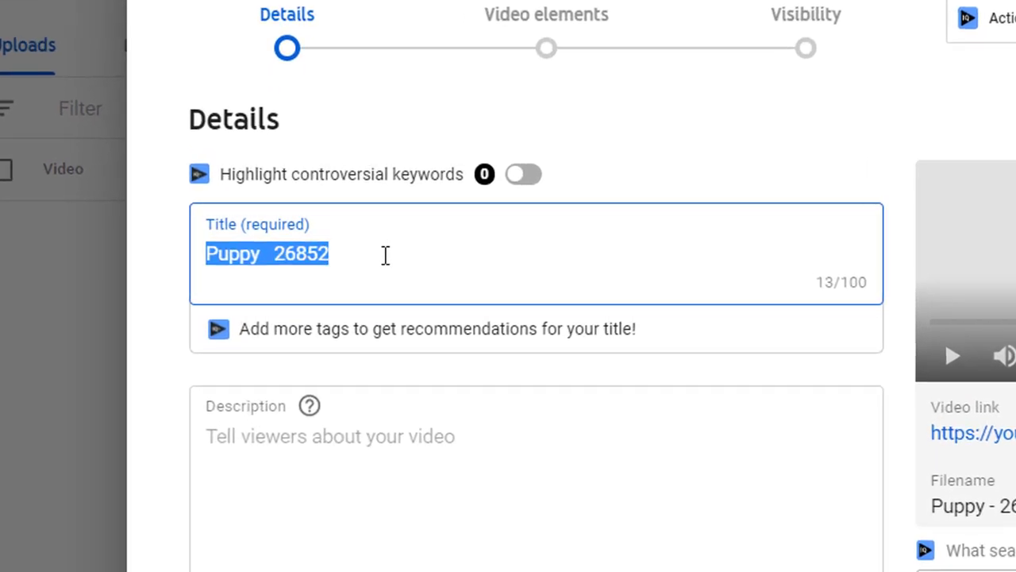
# Step: Replace the selected title with '4 Cute Puppies You'll Have To See To Believe'
pyautogui.write("4 Cute Puppies You'll Hav")
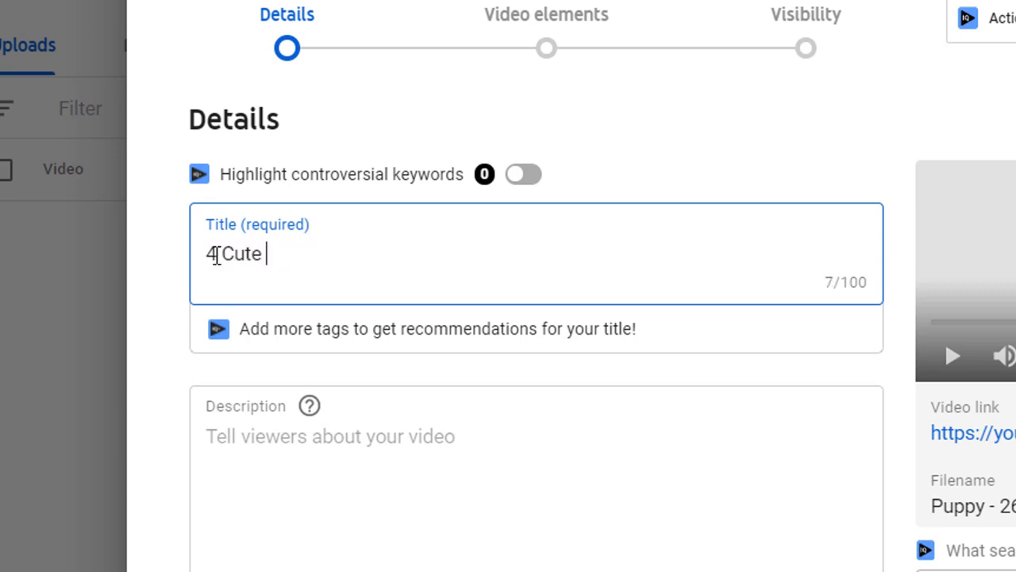
pyautogui.write('e To See To Believe')
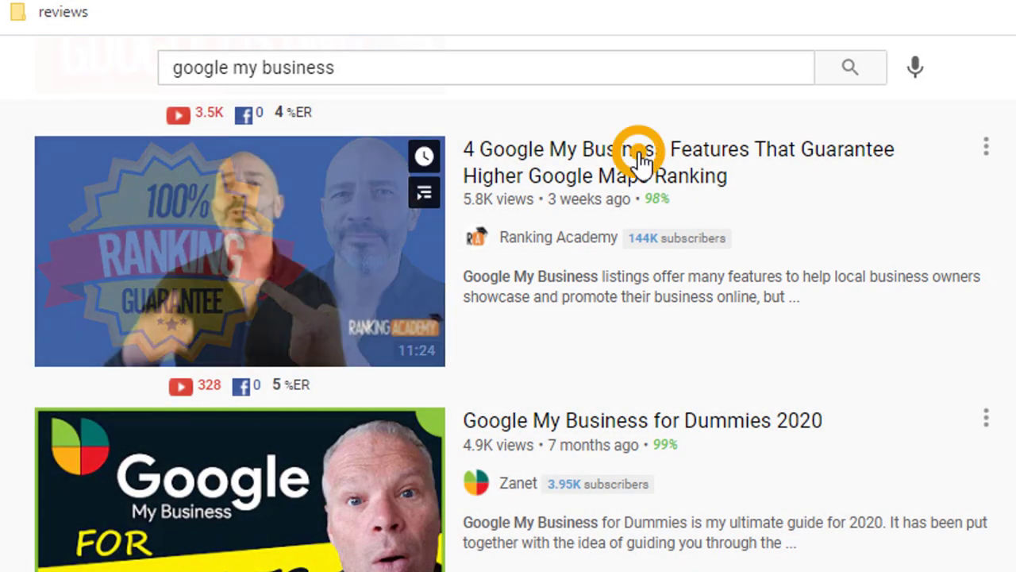
# Step: Open the top '4 Google My Business Features' result and scroll down to its description
pyautogui.click(642, 159)
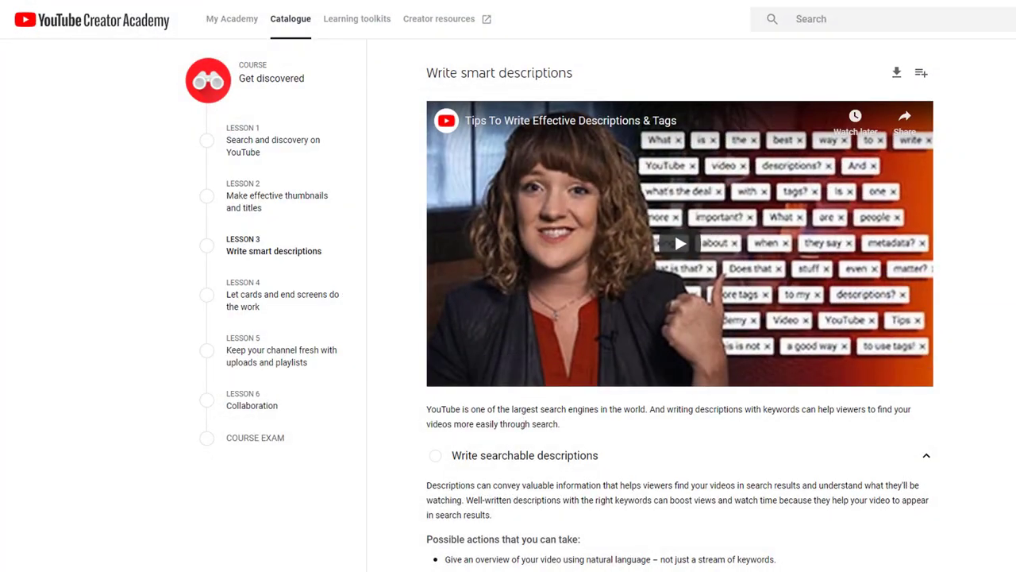
pyautogui.scroll(-2, 680, 302)
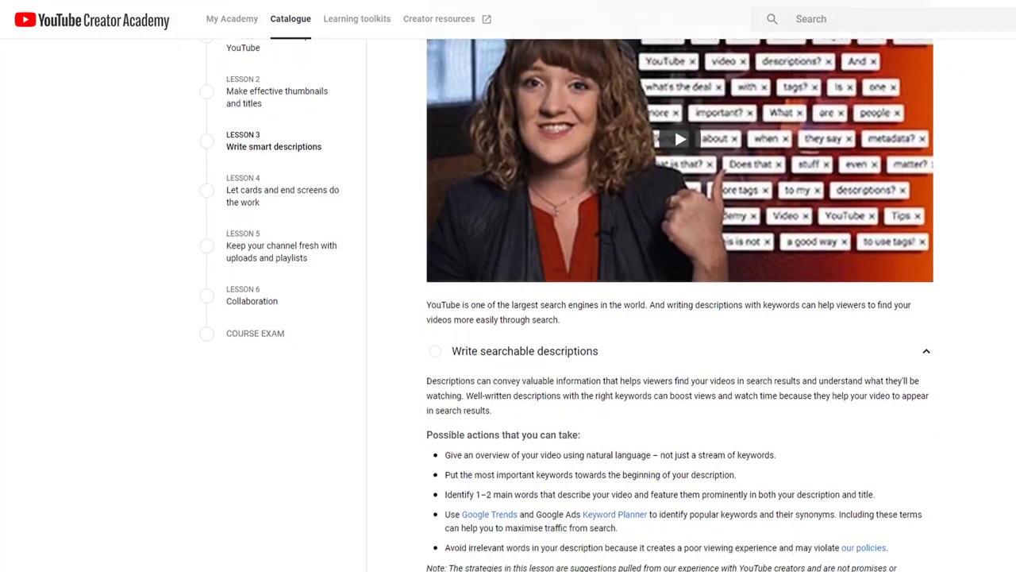
pyautogui.scroll(-3, 679, 302)
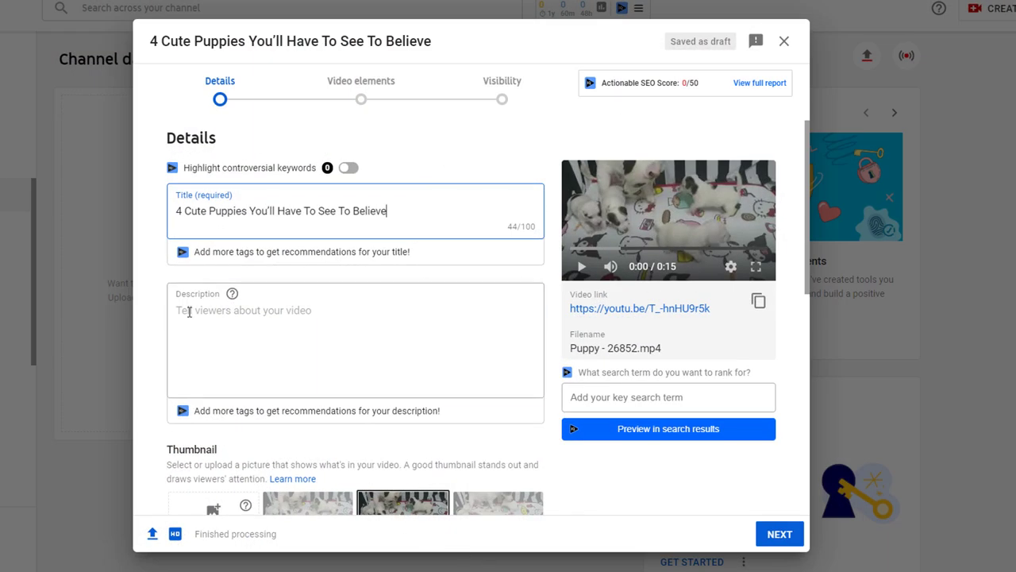
# Step: Paste the two-paragraph 'Watch 4 adorable cute puppies…' text into the Description box
pyautogui.click(189, 312)
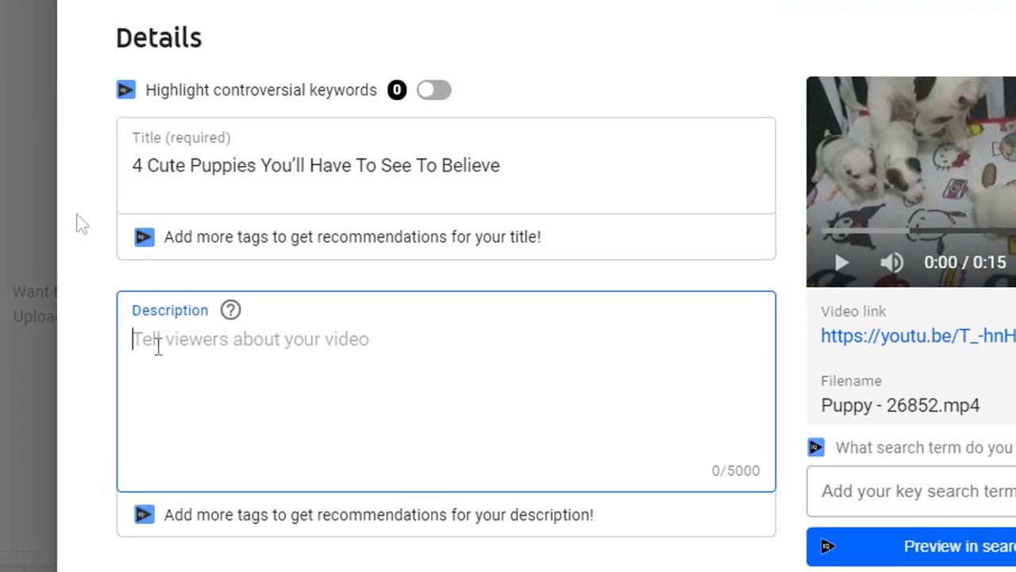
pyautogui.write('Watch 4 adorable cute puppies playing about in their pen with their mummy. Born in November 2019 these Puppies are so sweet they will make your heart melt.  You most likely have a favourite breed of dog but once you’ve watched this video these funny puppies will make you change your mind. They are right up there on the cuteness spectrum and you’ll want to adopt one')
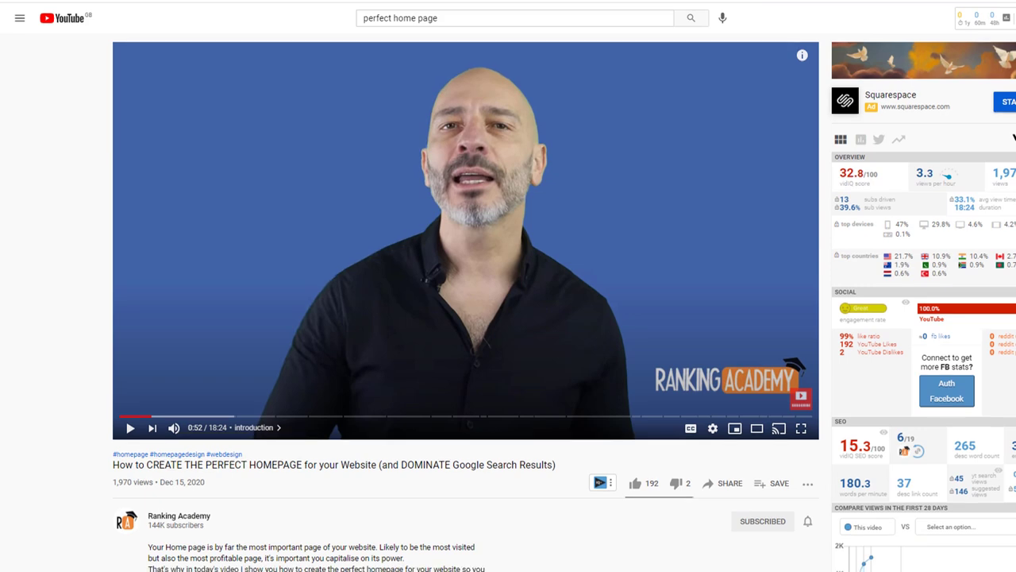
# Step: Expand the tutorial's description and jump to the 04:17 Domain Name chapter
pyautogui.scroll(-2, 466, 318)
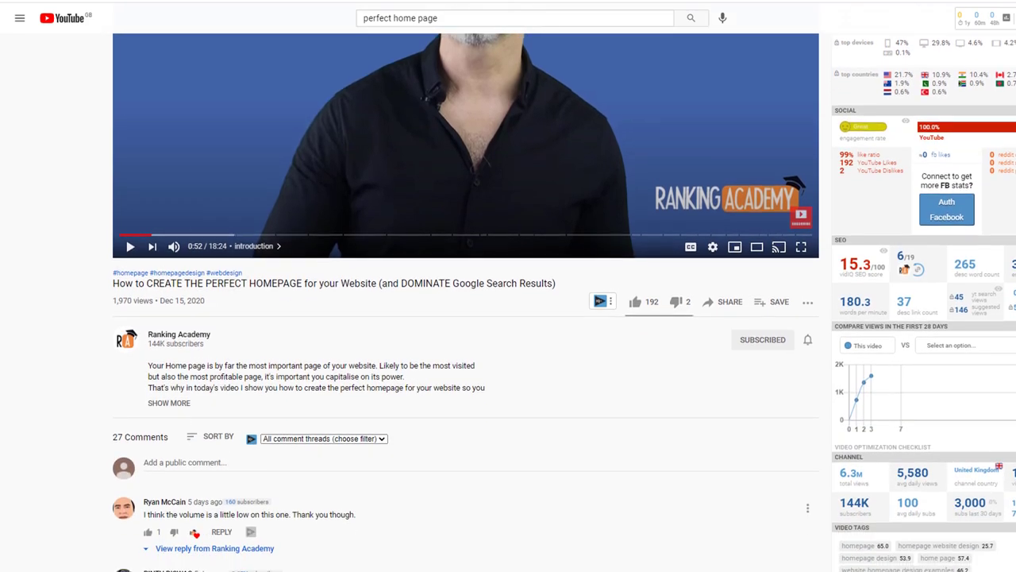
pyautogui.scroll(-3, 243, 157)
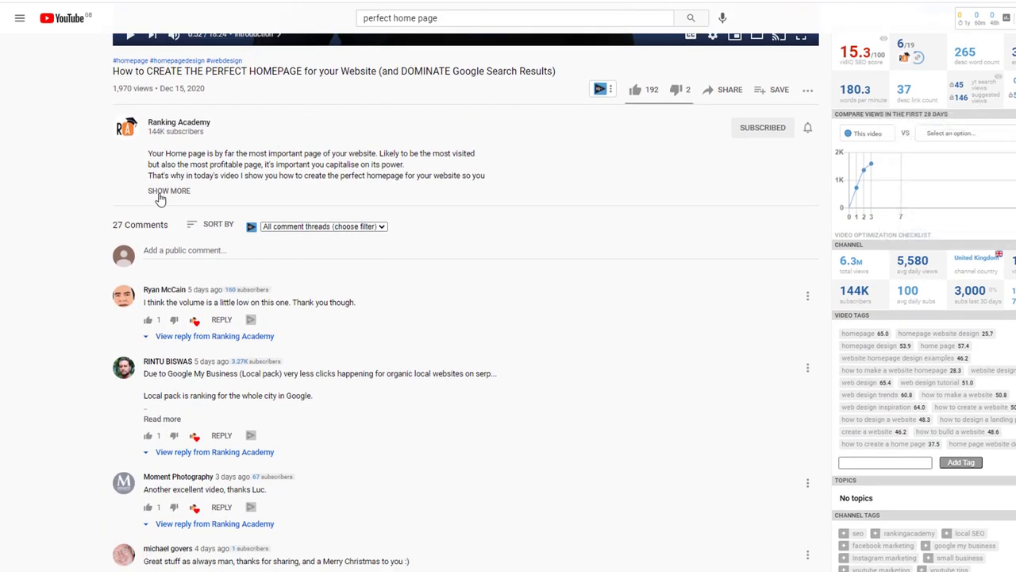
pyautogui.click(167, 191)
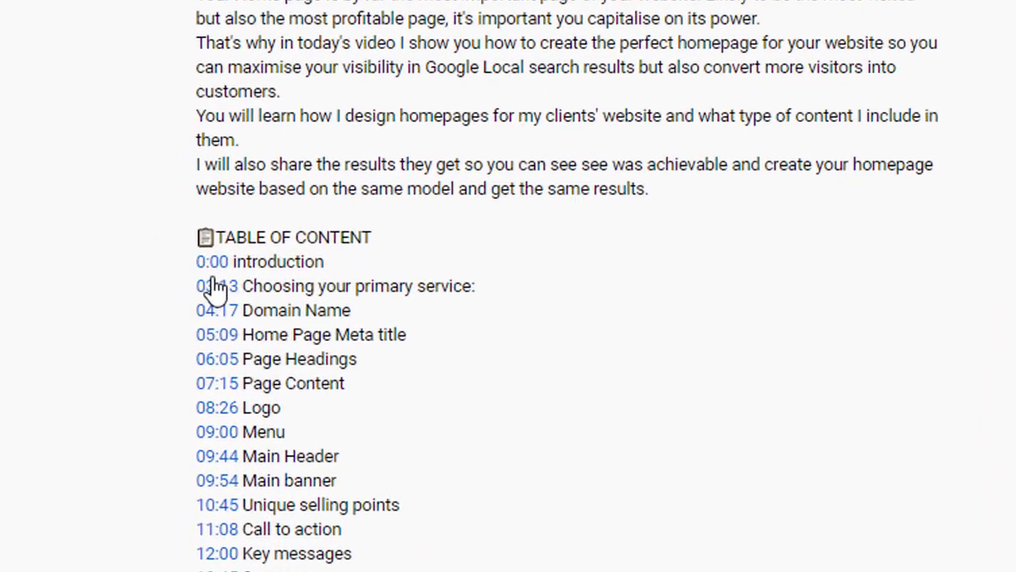
pyautogui.click(217, 311)
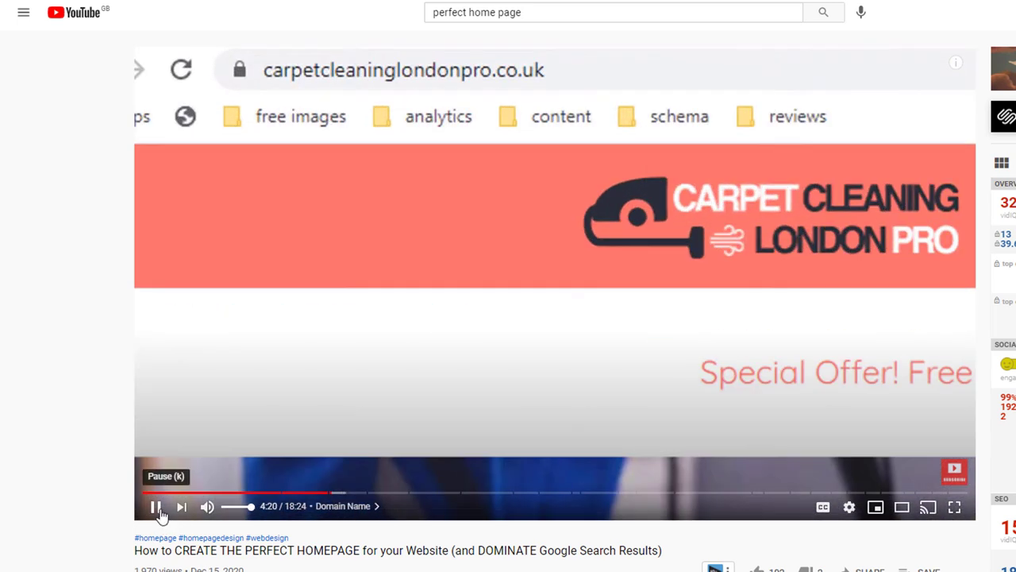
# Step: Pause the video, jump to the Main banner chapter at 10:17, and scroll through the description's tools and links
pyautogui.click(156, 509)
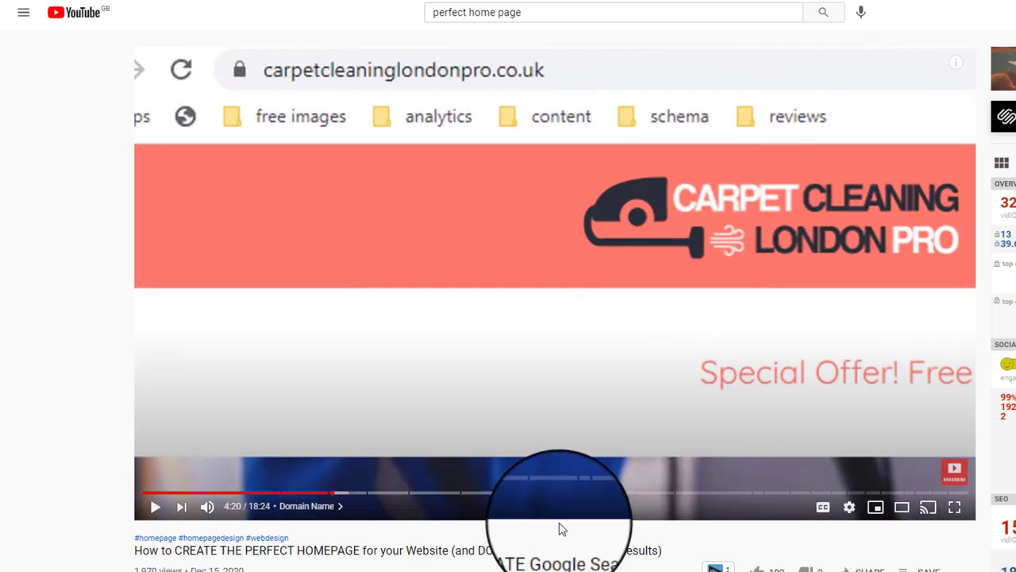
pyautogui.click(600, 496)
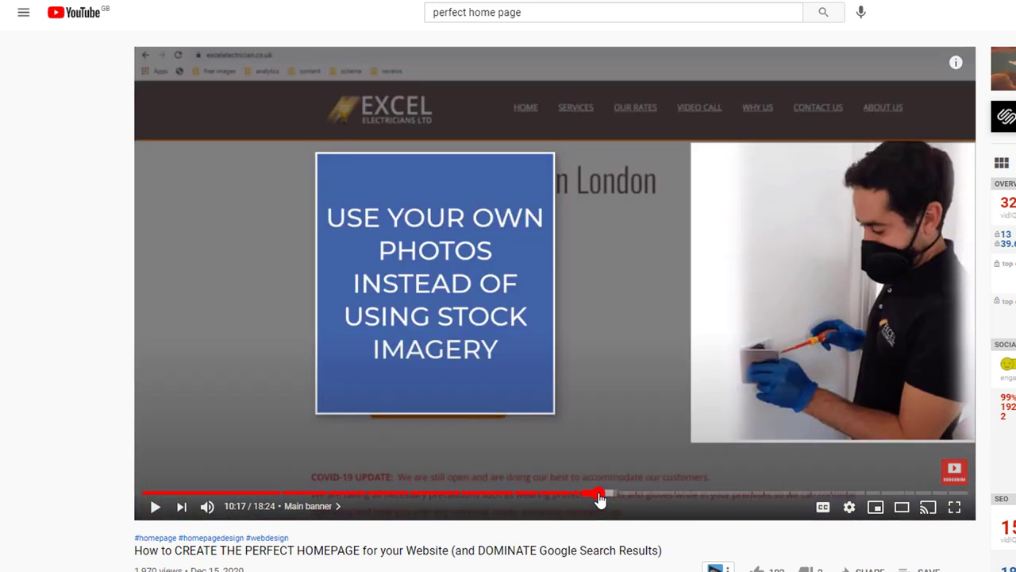
pyautogui.scroll(-10, 600, 496)
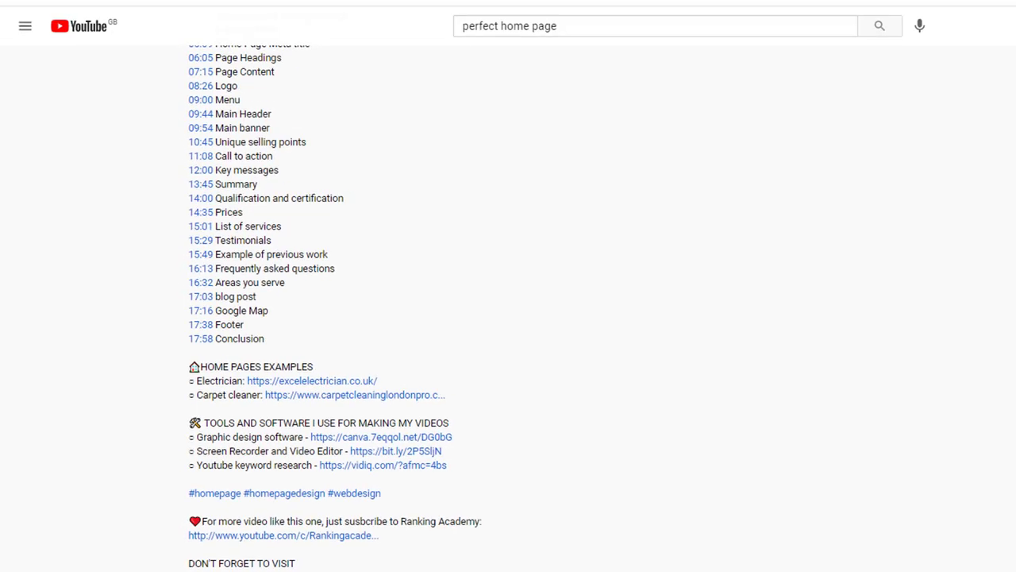
pyautogui.scroll(10, 508, 318)
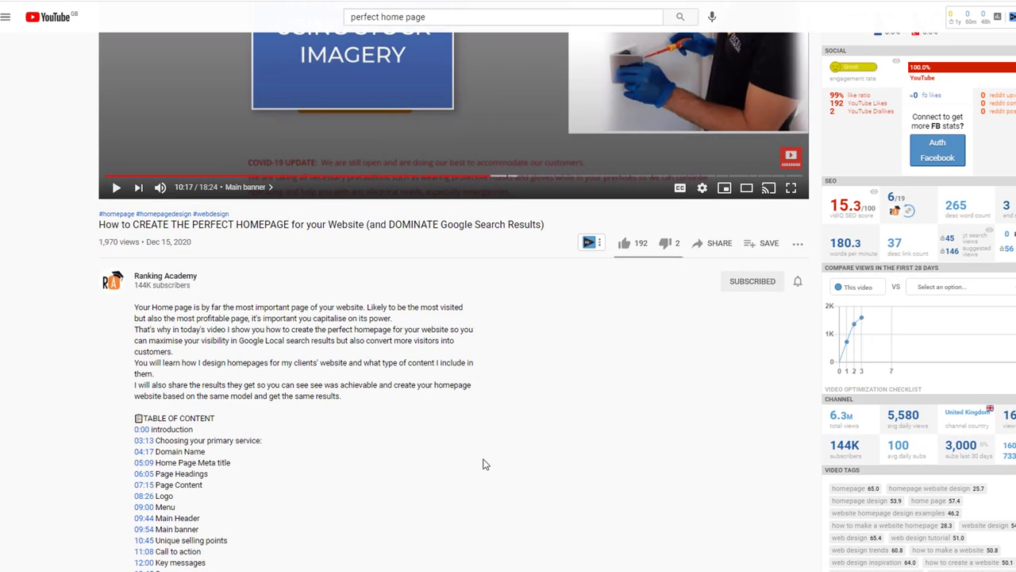
pyautogui.scroll(-6, 485, 464)
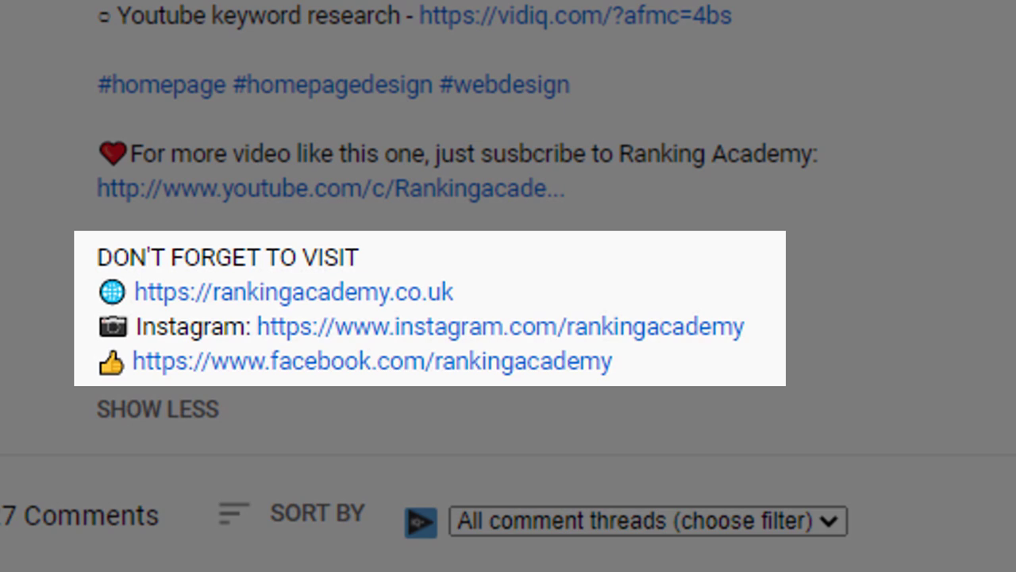
pyautogui.scroll(5, 508, 286)
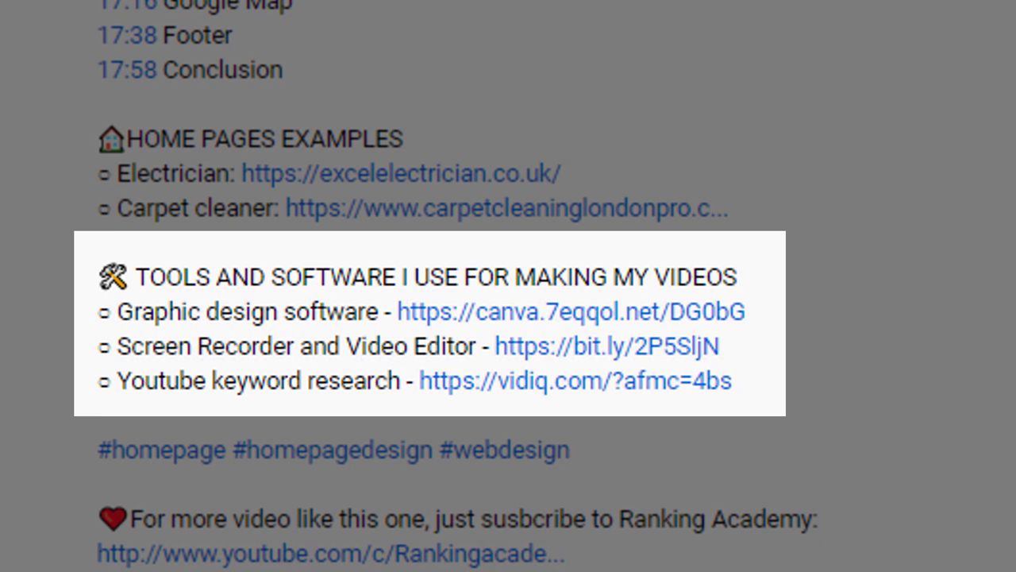
pyautogui.scroll(-5, 508, 286)
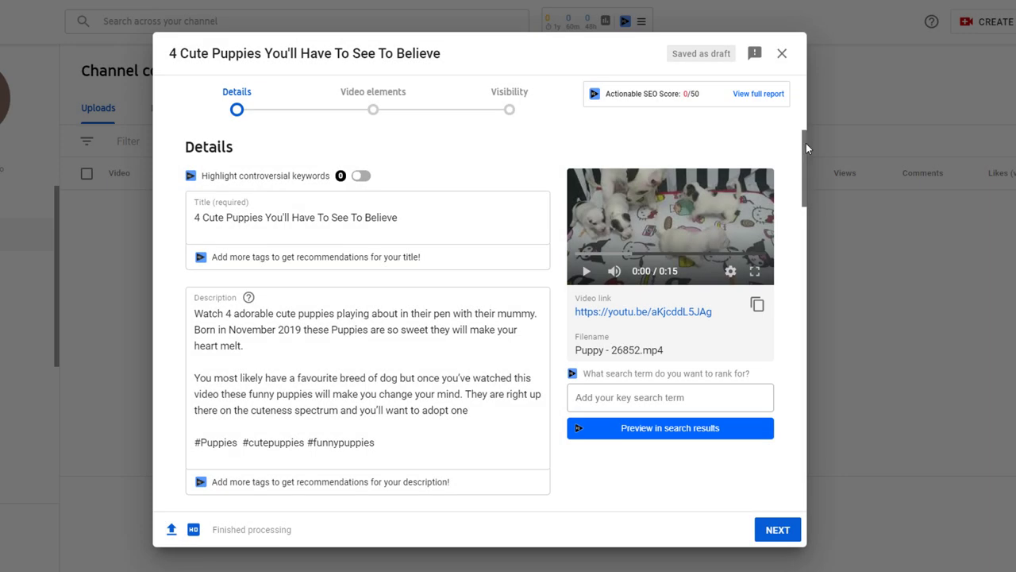
# Step: Scroll to the Thumbnail section and pick the third auto-generated thumbnail
pyautogui.moveTo(806, 149); pyautogui.dragTo(810, 217)
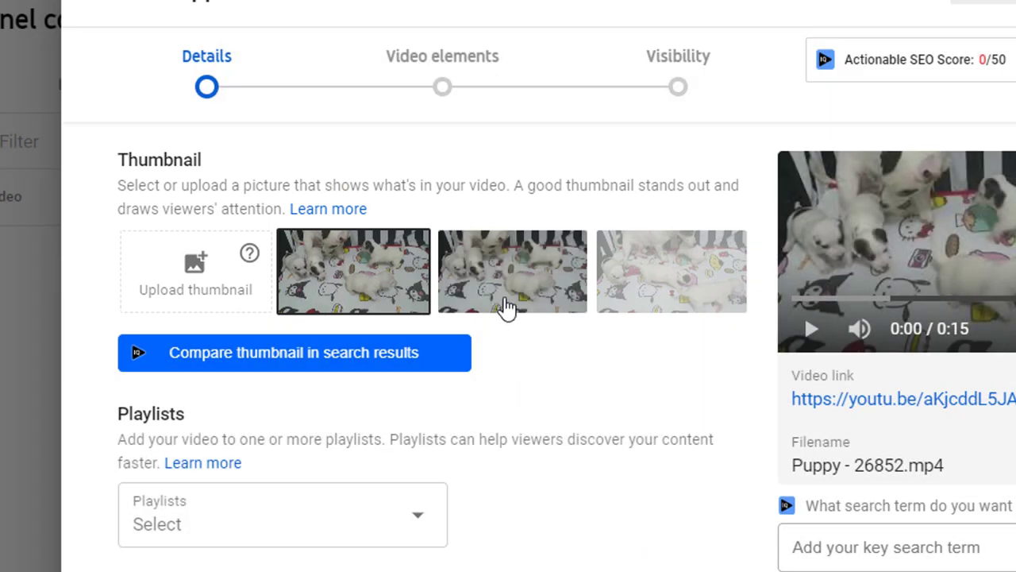
pyautogui.click(506, 306)
pyautogui.click(663, 299)
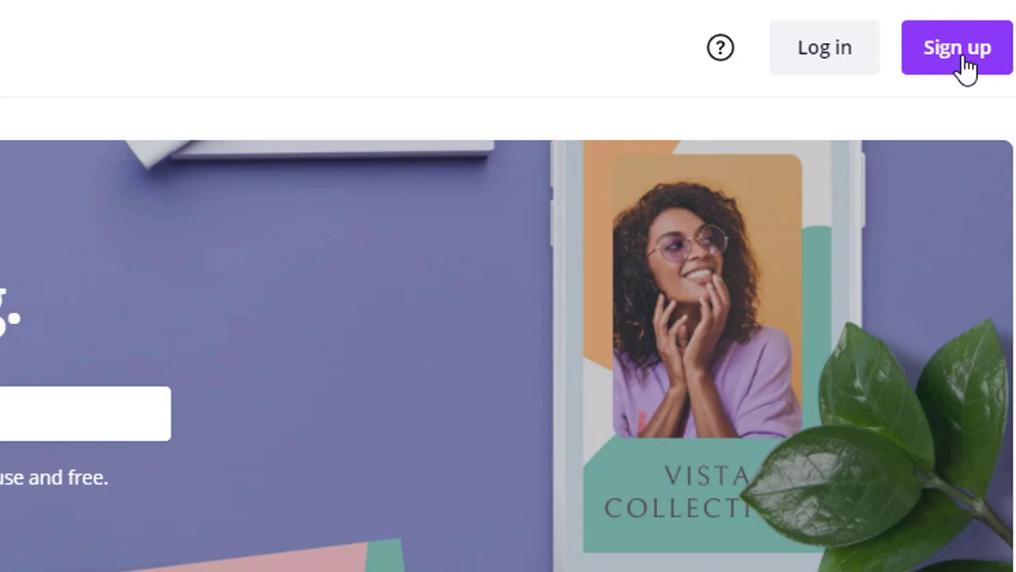
# Step: Sign up for Canva and start a new YouTube Thumbnail design
pyautogui.click(964, 60)
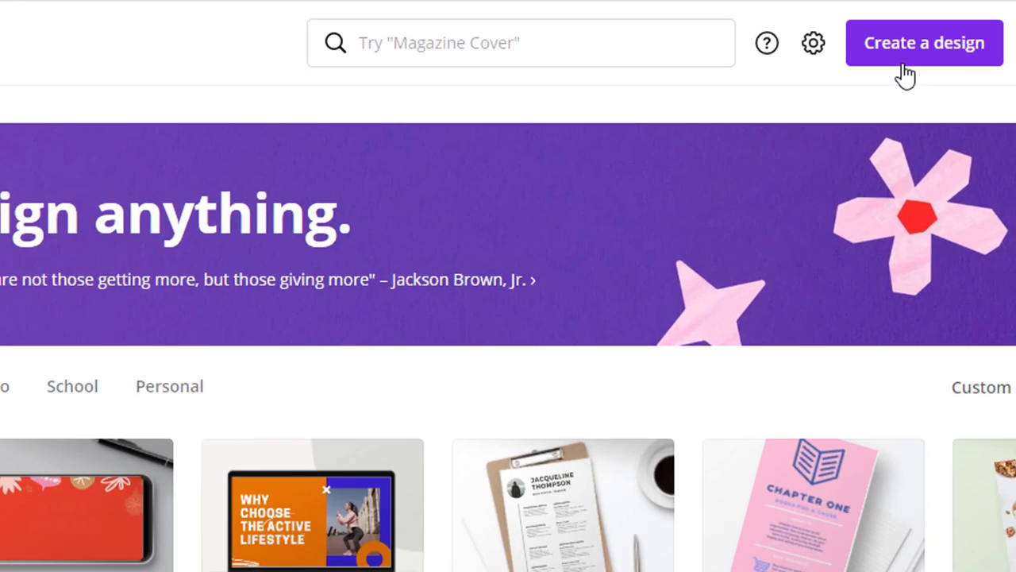
pyautogui.click(959, 24)
pyautogui.write('youtube')
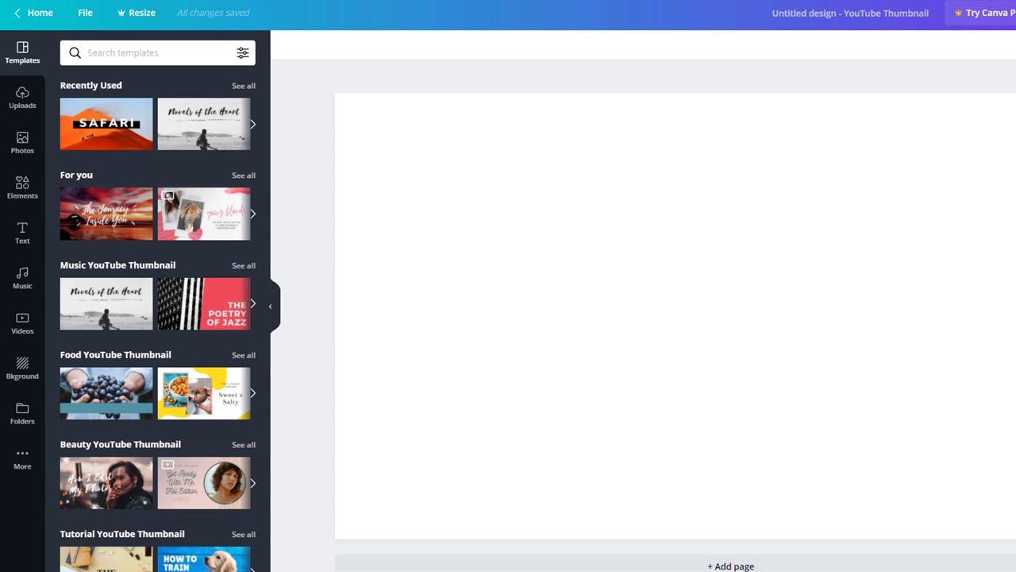
# Step: Search templates for 'puppies' and apply the Our New Puppy template to the page
pyautogui.click(157, 56)
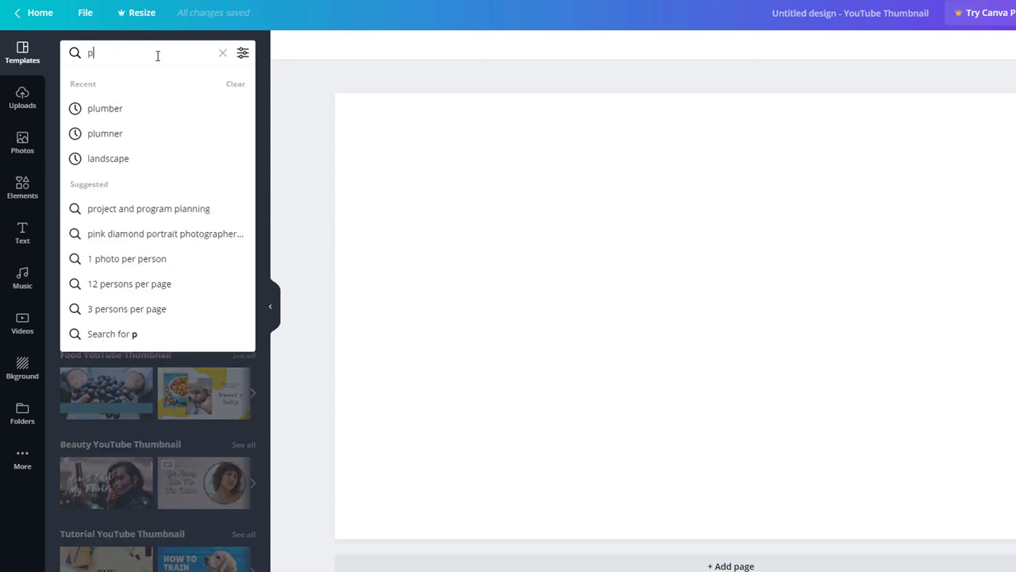
pyautogui.write('uppies')
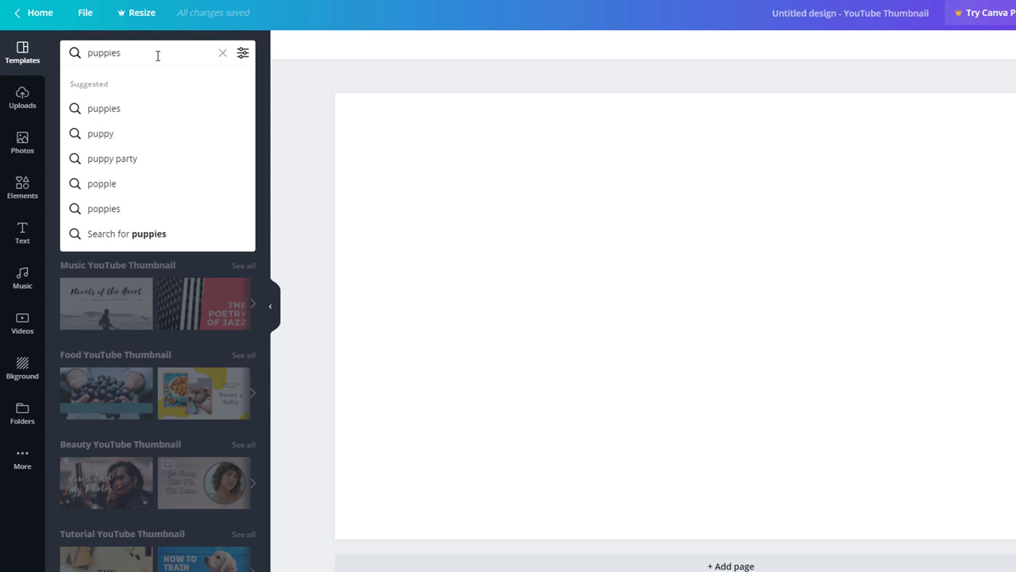
pyautogui.click(111, 109)
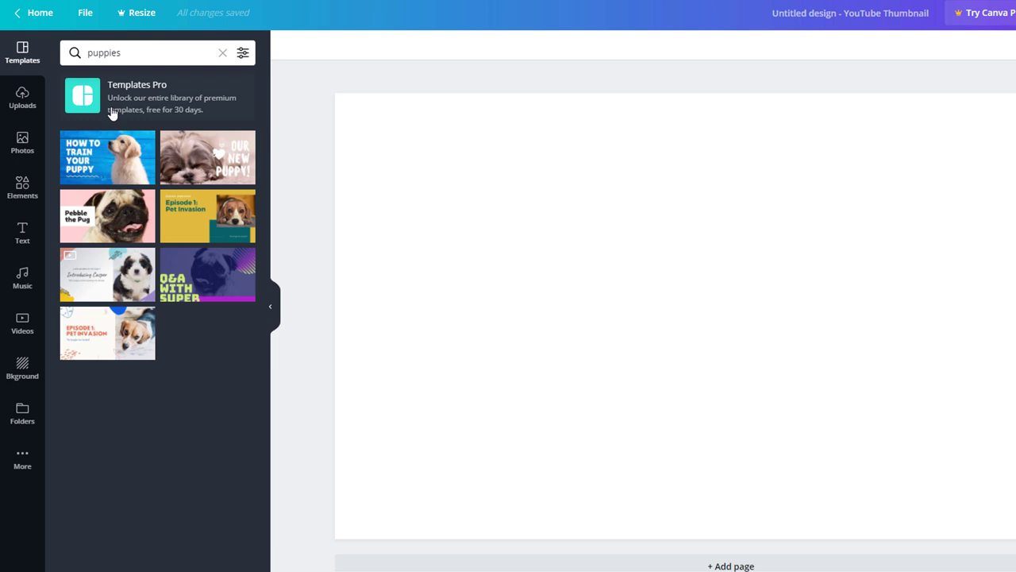
pyautogui.moveTo(203, 157); pyautogui.dragTo(504, 204)
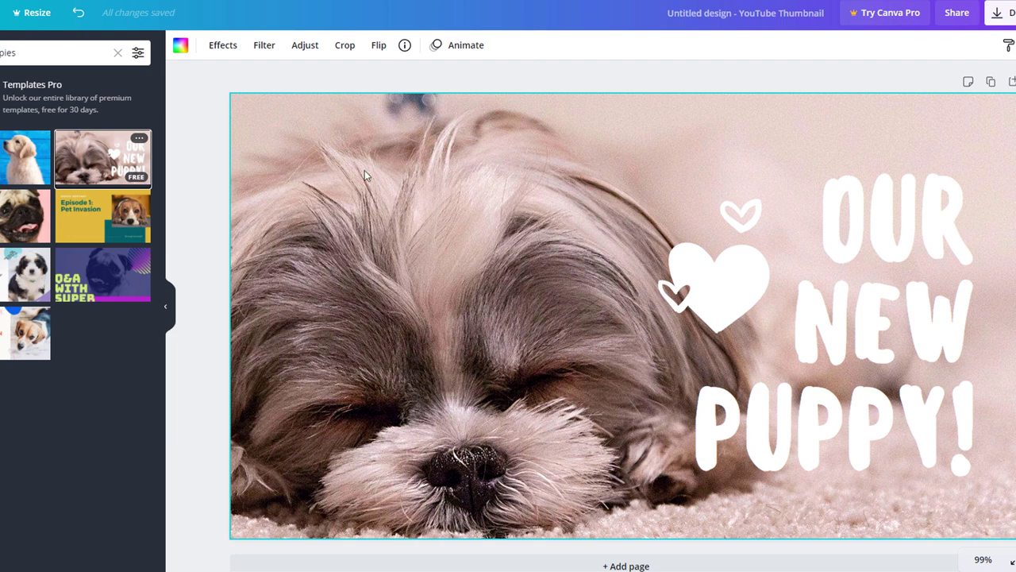
# Step: Clear the template content, paste the puppy photo, and enlarge it to cover the 1280×720 page
pyautogui.hotkey('ctrl', 'z')
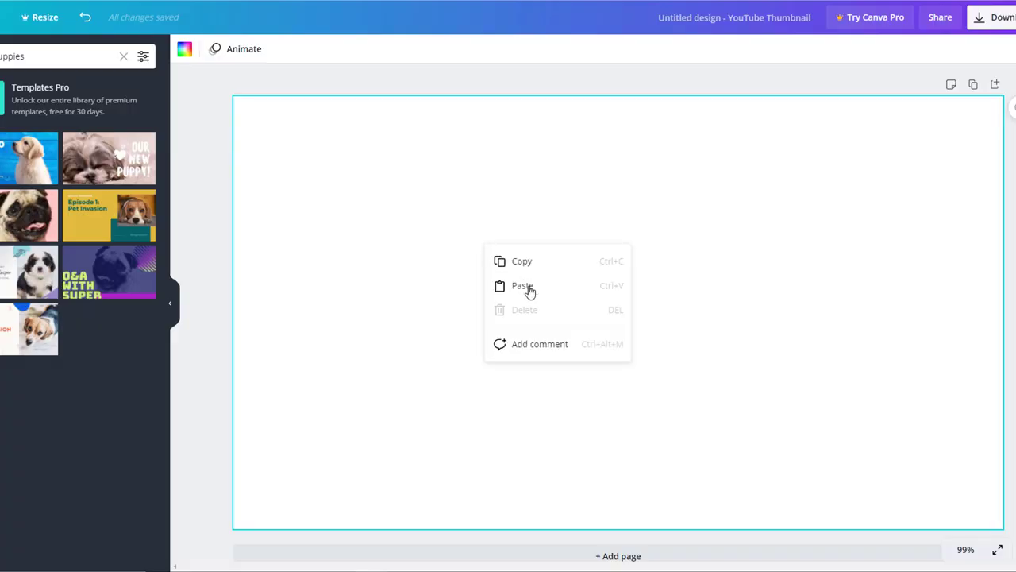
pyautogui.click(527, 290)
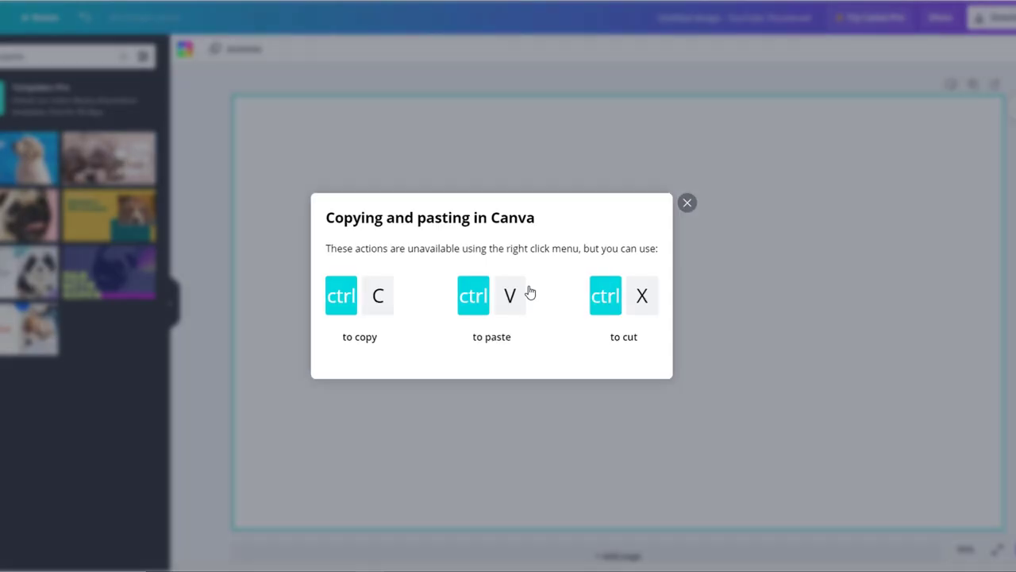
pyautogui.hotkey('ctrl', 'v')
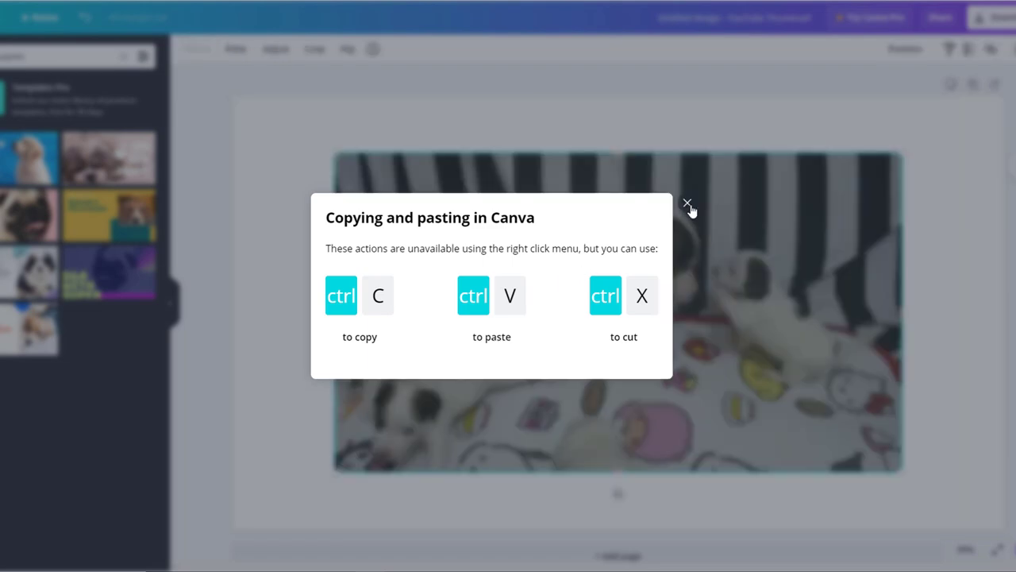
pyautogui.click(687, 204)
pyautogui.moveTo(597, 287); pyautogui.dragTo(495, 230)
pyautogui.moveTo(798, 413); pyautogui.dragTo(1003, 525)
# Step: Send the puppy photo to the back and stretch the title onto one lower line
pyautogui.rightClick(599, 249)
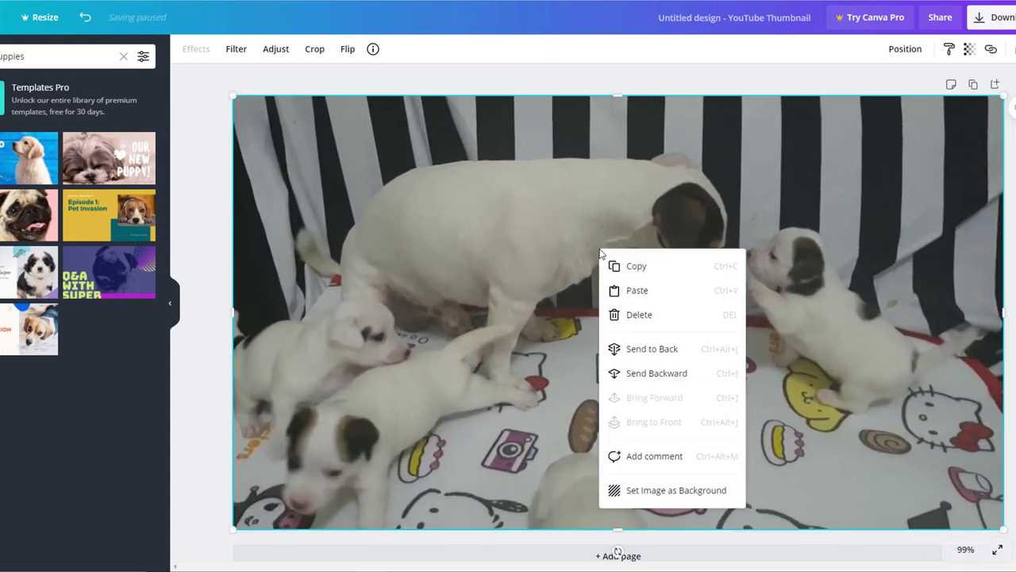
pyautogui.click(659, 349)
pyautogui.moveTo(953, 222); pyautogui.dragTo(513, 262)
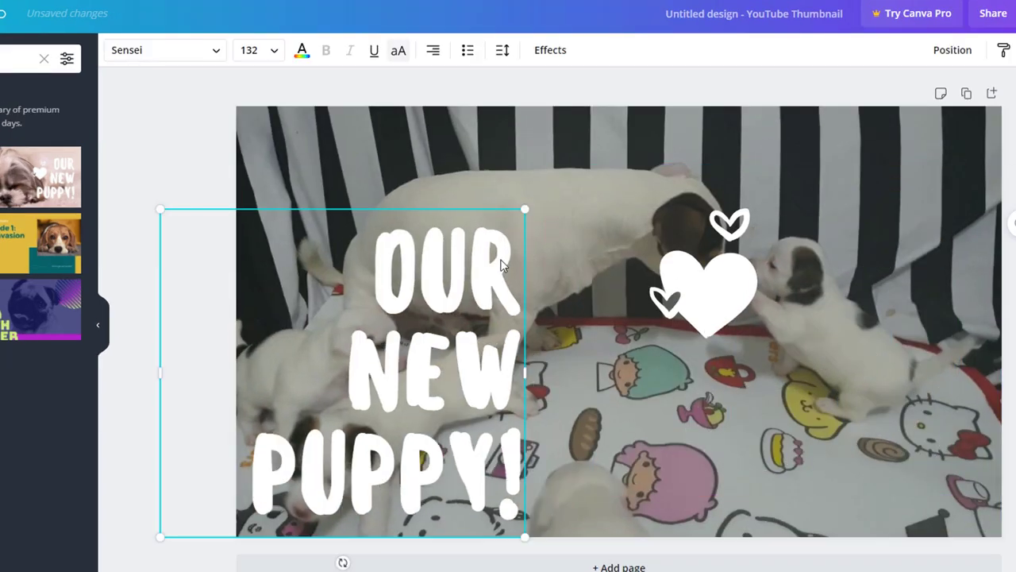
pyautogui.moveTo(525, 372); pyautogui.dragTo(953, 413)
# Step: Change the title to '4 CUTE PUPPIES!' in red with a white outline effect
pyautogui.doubleClick(357, 415)
pyautogui.write('4')
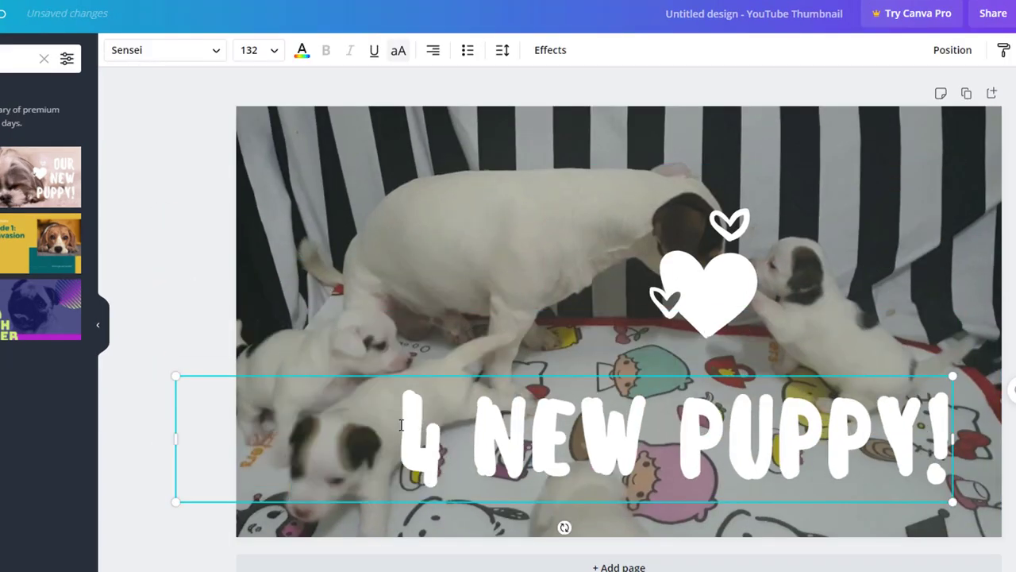
pyautogui.doubleClick(564, 431)
pyautogui.write('CUTE')
pyautogui.press('BackSpace')
pyautogui.write('IES')
pyautogui.hotkey('ctrl', 'a')
pyautogui.click(550, 49)
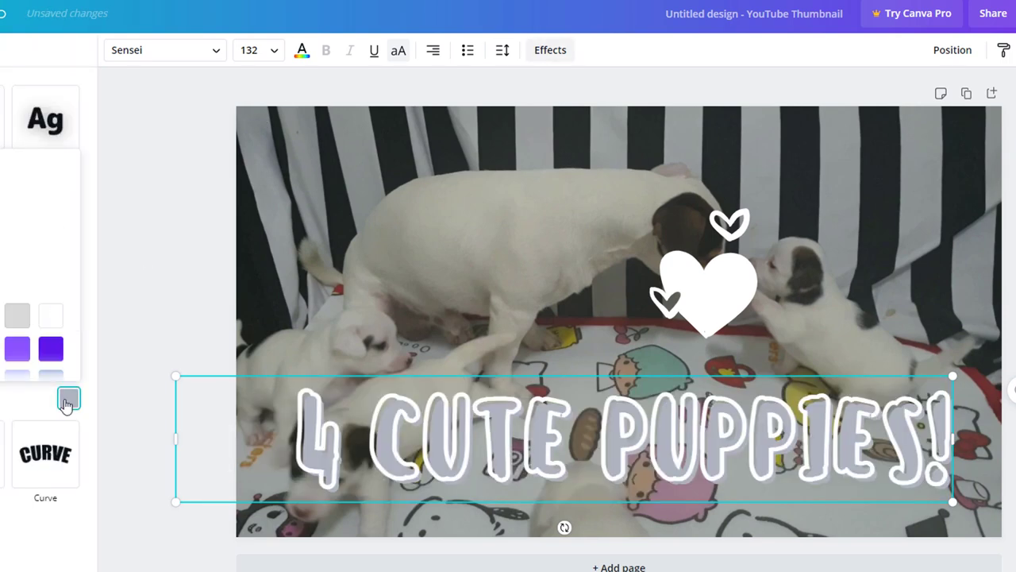
pyautogui.click(604, 436)
pyautogui.click(274, 50)
# Step: Move the heart between CUTE and PUPPIES and colour it red
pyautogui.click(717, 291)
pyautogui.moveTo(717, 291); pyautogui.dragTo(587, 427)
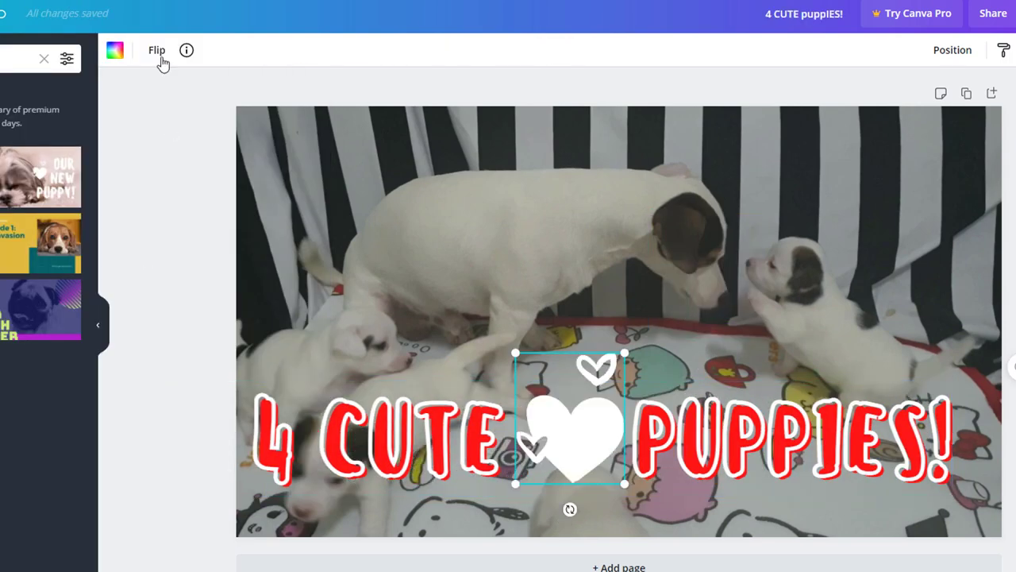
pyautogui.click(114, 50)
pyautogui.click(23, 119)
# Step: Raise the puppy photo's brightness to 28 under Adjust
pyautogui.click(628, 208)
pyautogui.click(255, 50)
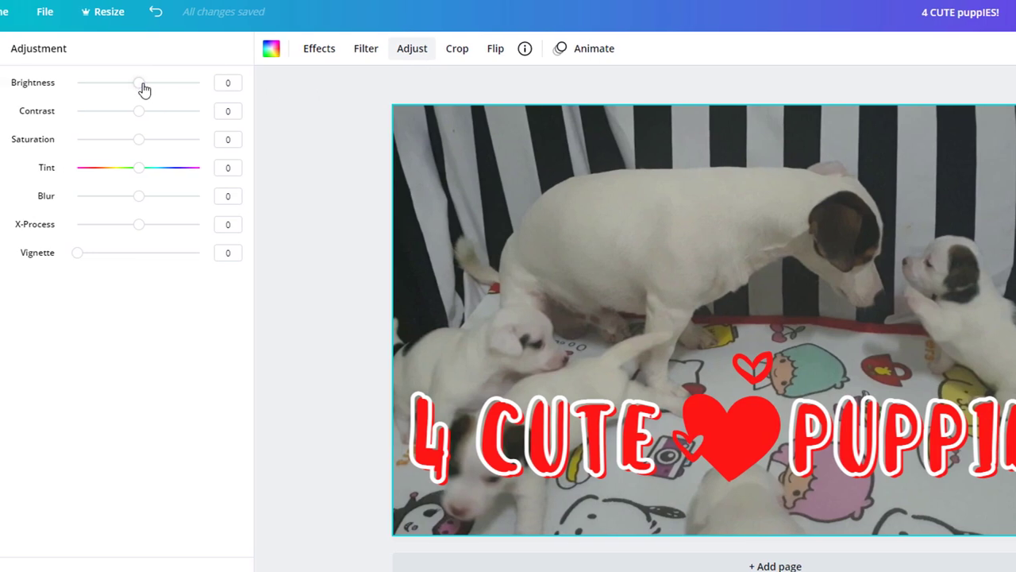
pyautogui.moveTo(143, 82); pyautogui.dragTo(164, 121)
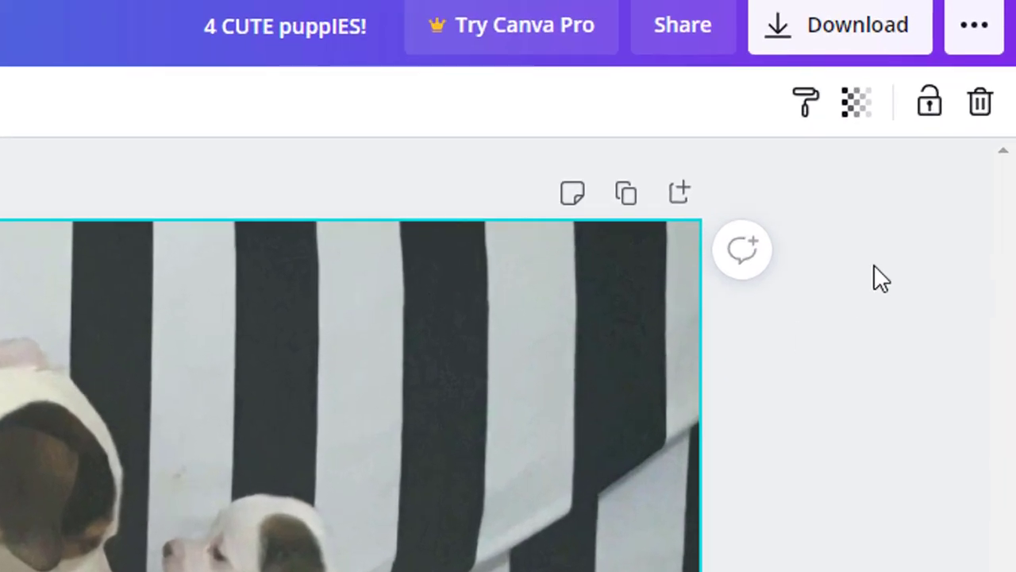
# Step: Download the Canva thumbnail, verify the account by text message, and upload the puppy image as custom thumbnail
pyautogui.click(859, 28)
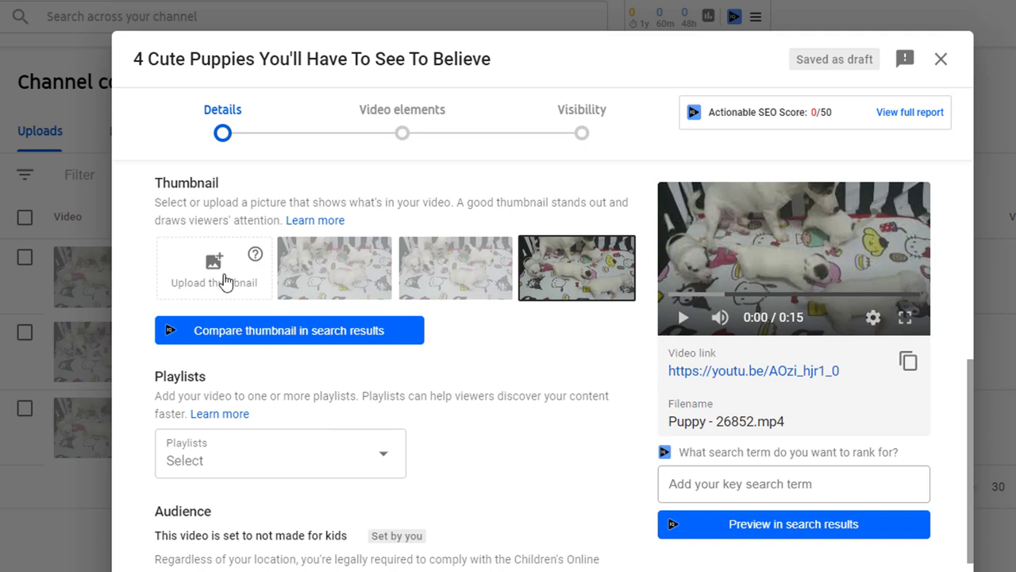
pyautogui.click(225, 281)
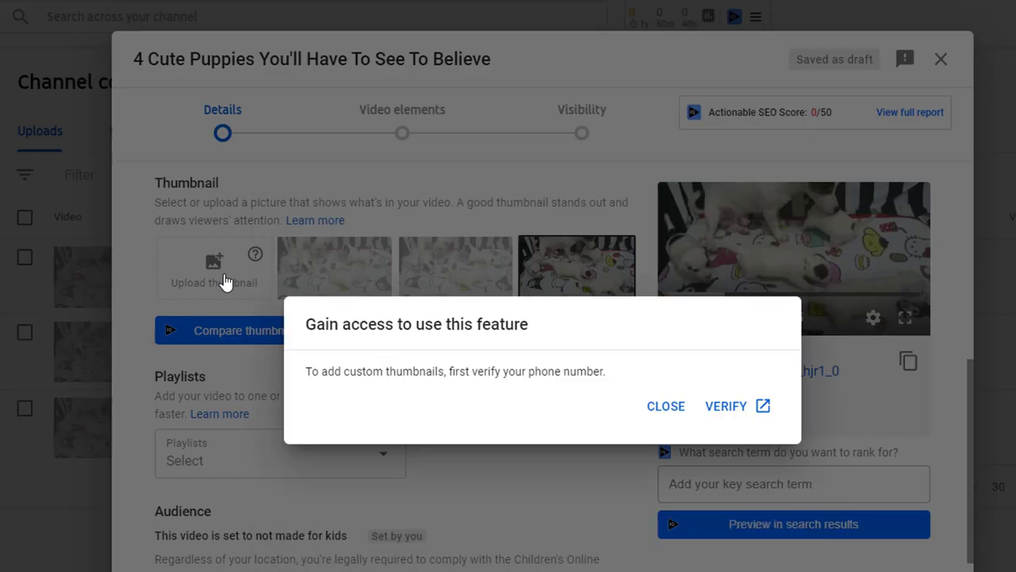
pyautogui.click(738, 415)
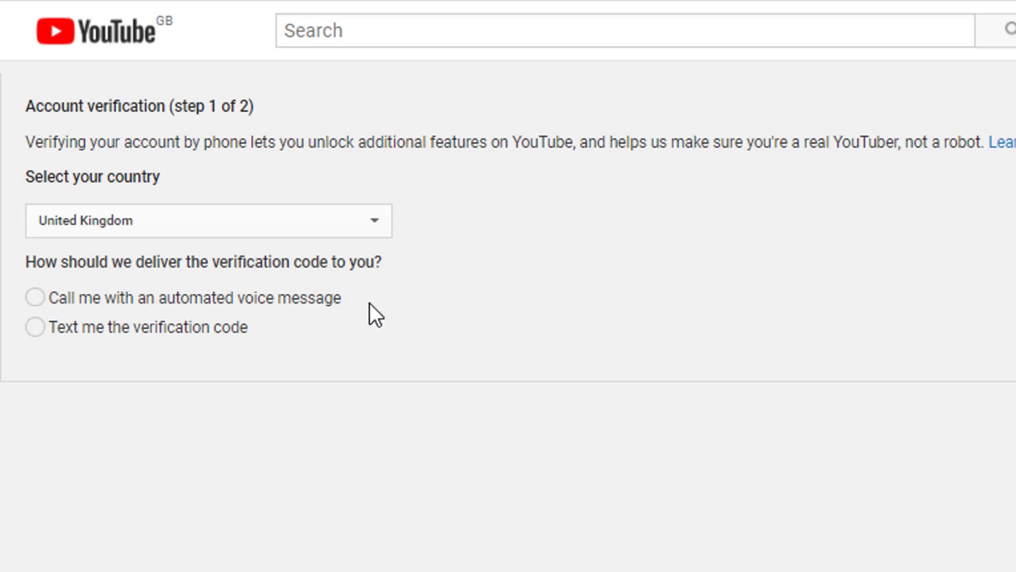
pyautogui.click(35, 327)
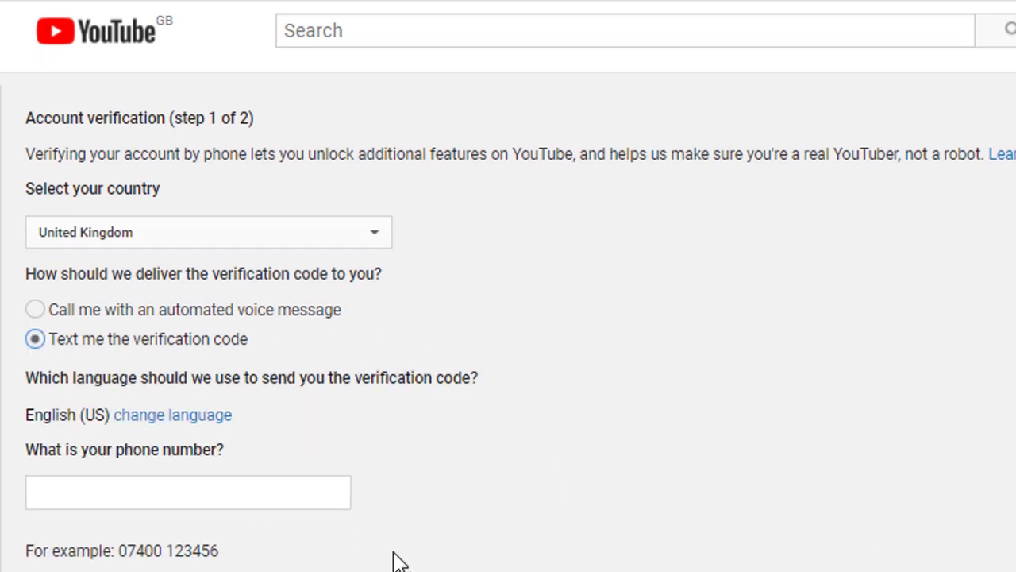
pyautogui.click(286, 494)
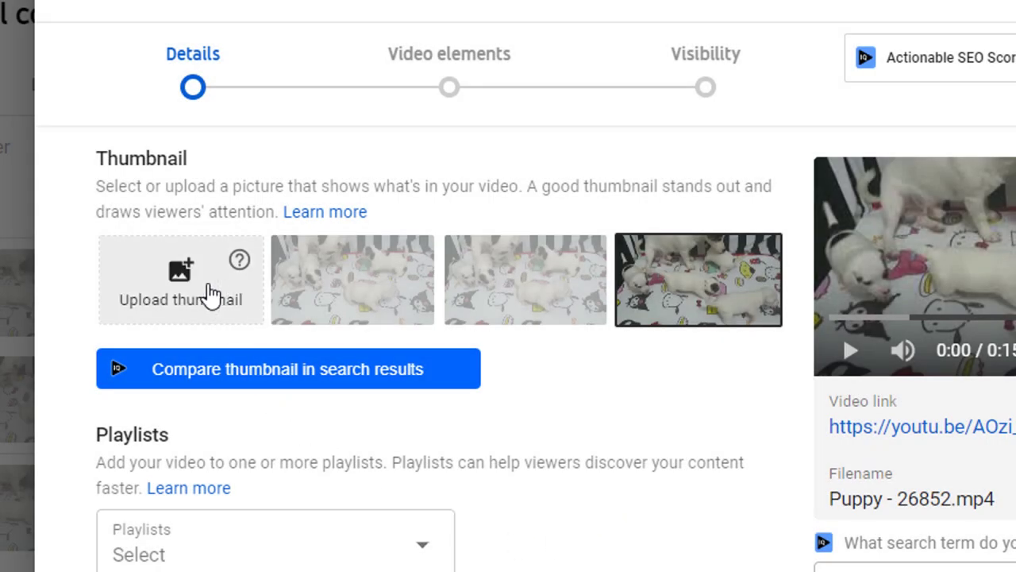
pyautogui.click(211, 295)
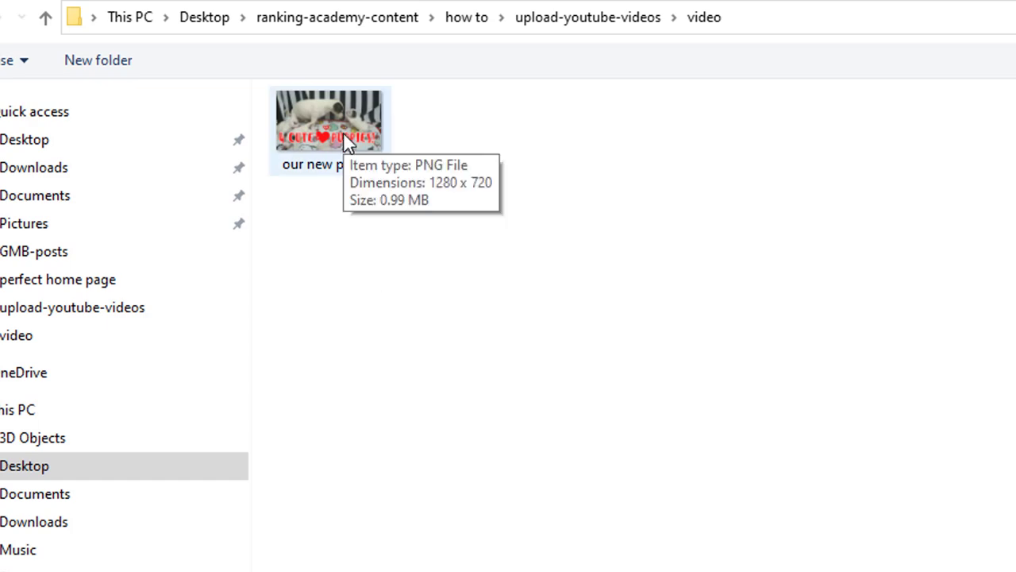
pyautogui.click(343, 132)
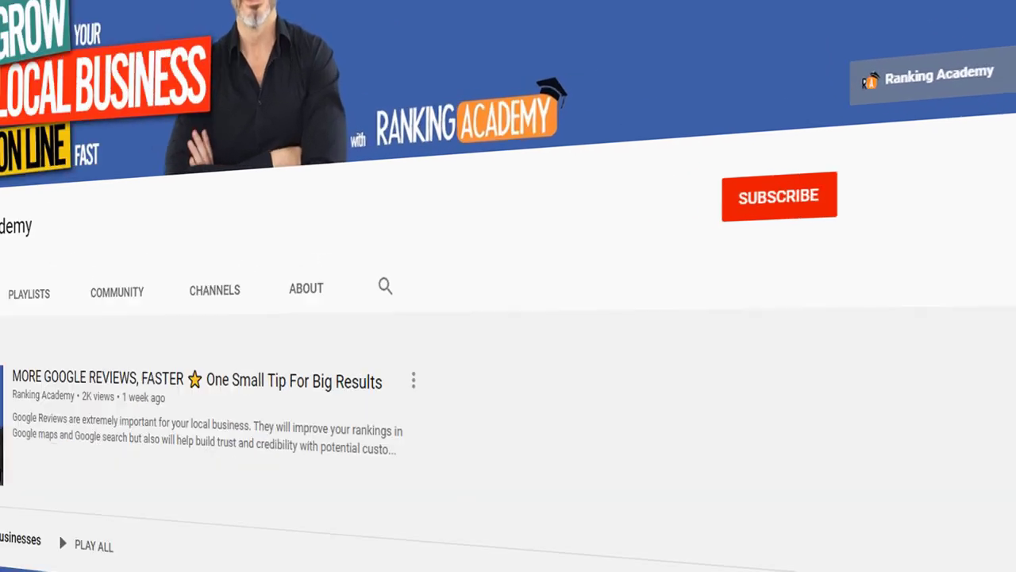
# Step: Subscribe to Ranking Academy and set its bell notifications to All
pyautogui.click(824, 166)
pyautogui.click(837, 223)
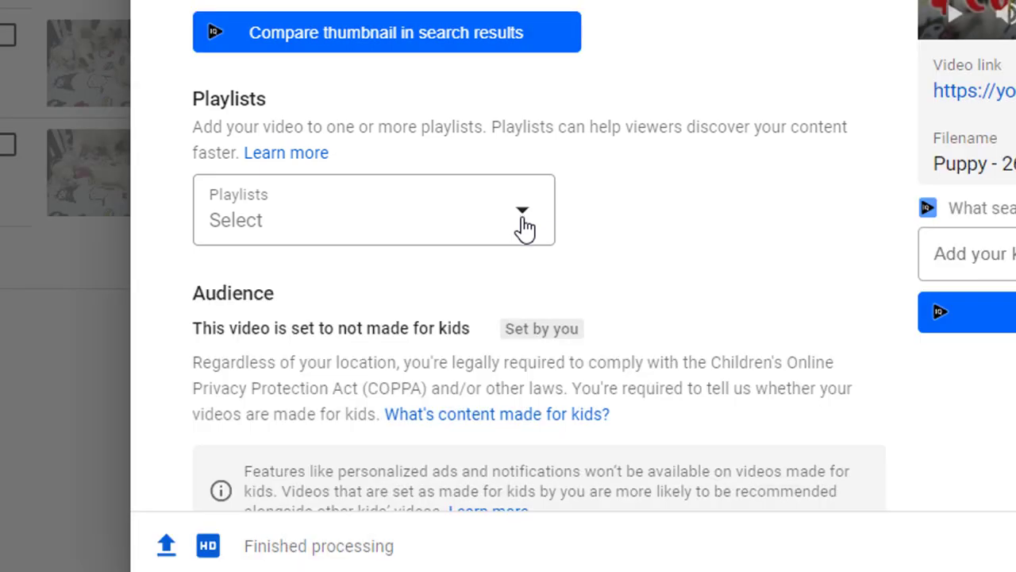
# Step: Open the video's Playlists dropdown, which shows no playlists exist yet
pyautogui.click(524, 228)
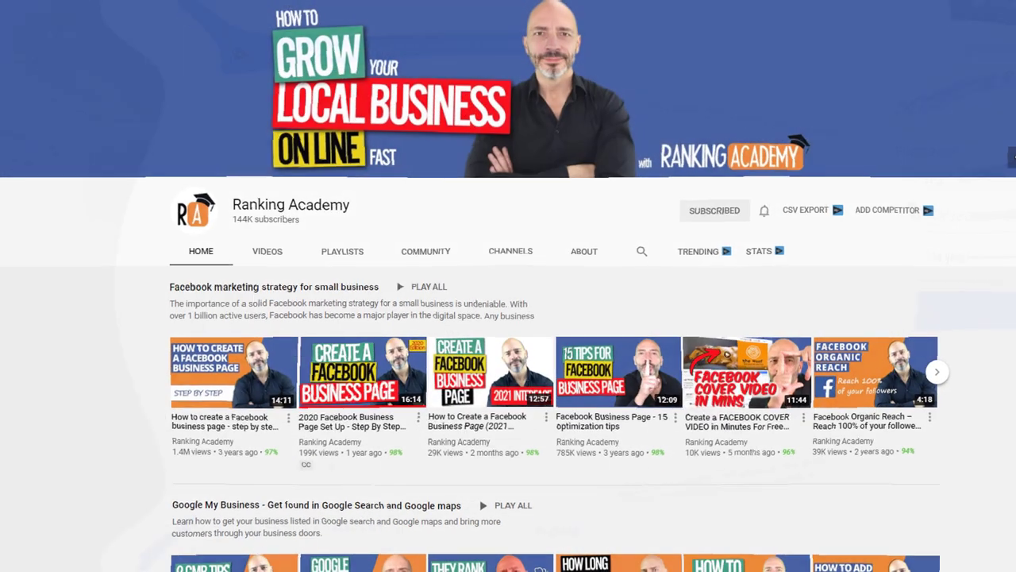
pyautogui.scroll(-2, 509, 318)
pyautogui.scroll(-2, 508, 318)
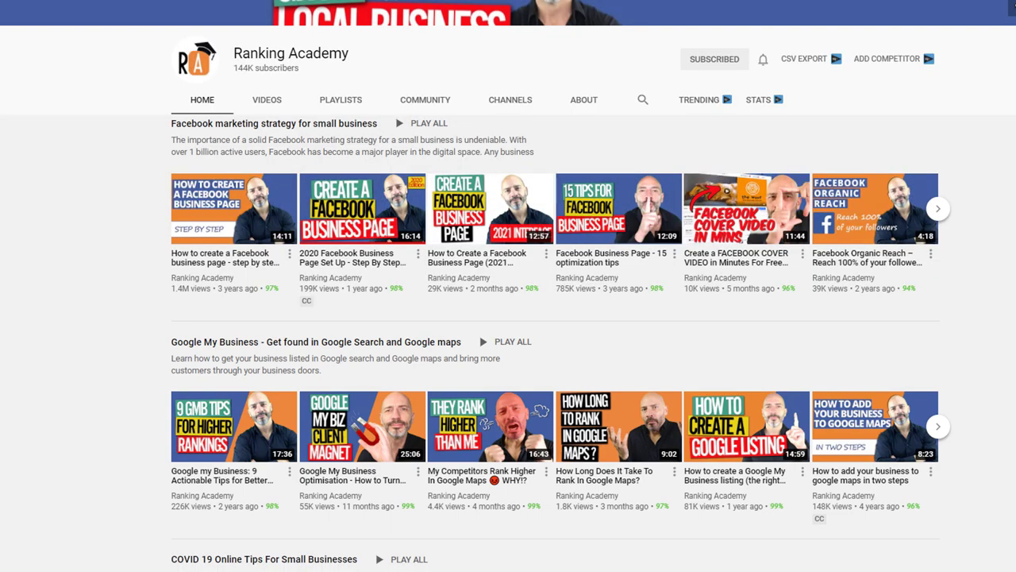
# Step: Search YouTube for 'facebook marketing strategy for small business' and scroll to Ranking Academy's 15-video playlist
pyautogui.scroll(-5, 508, 318)
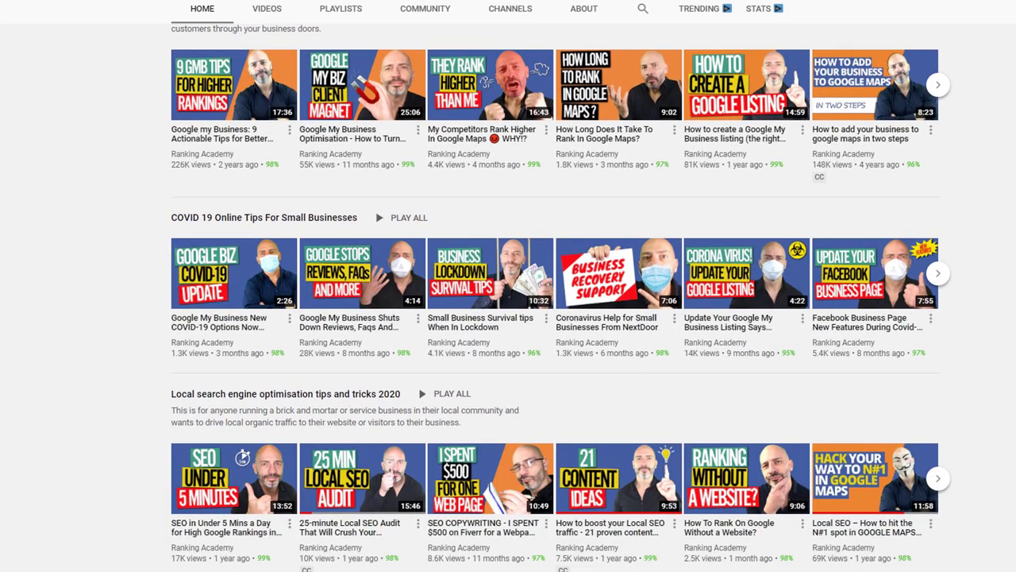
pyautogui.scroll(-5, 508, 318)
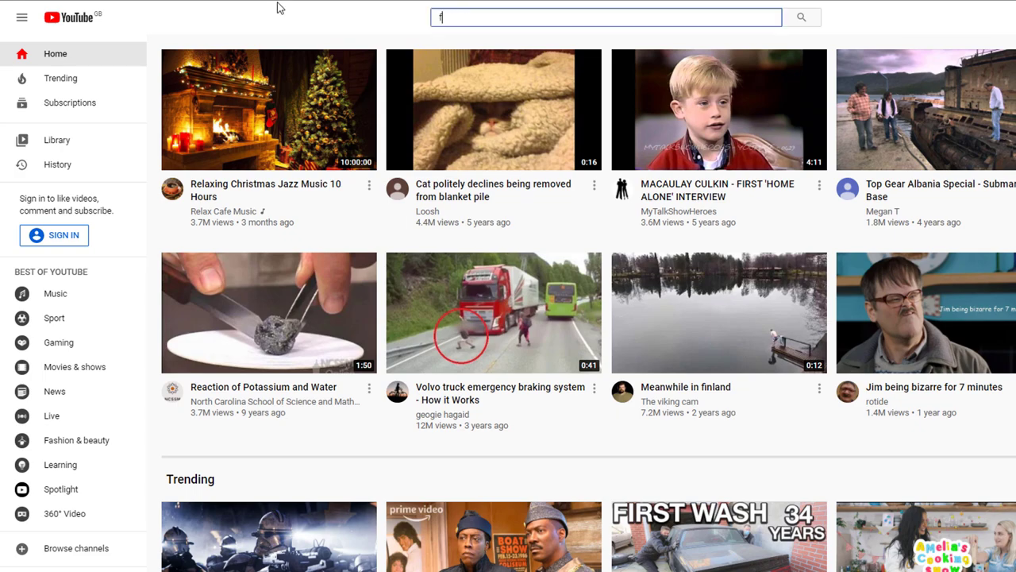
pyautogui.write('acebook marketing strategy for small b')
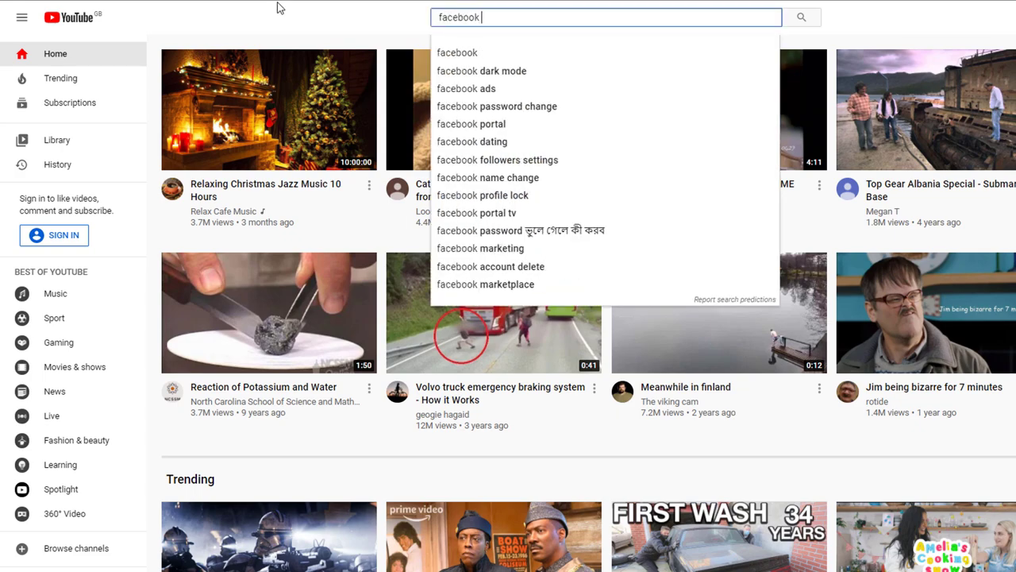
pyautogui.write('usiness')
pyautogui.press('Return')
pyautogui.scroll(-4, 698, 318)
pyautogui.scroll(-10, 699, 317)
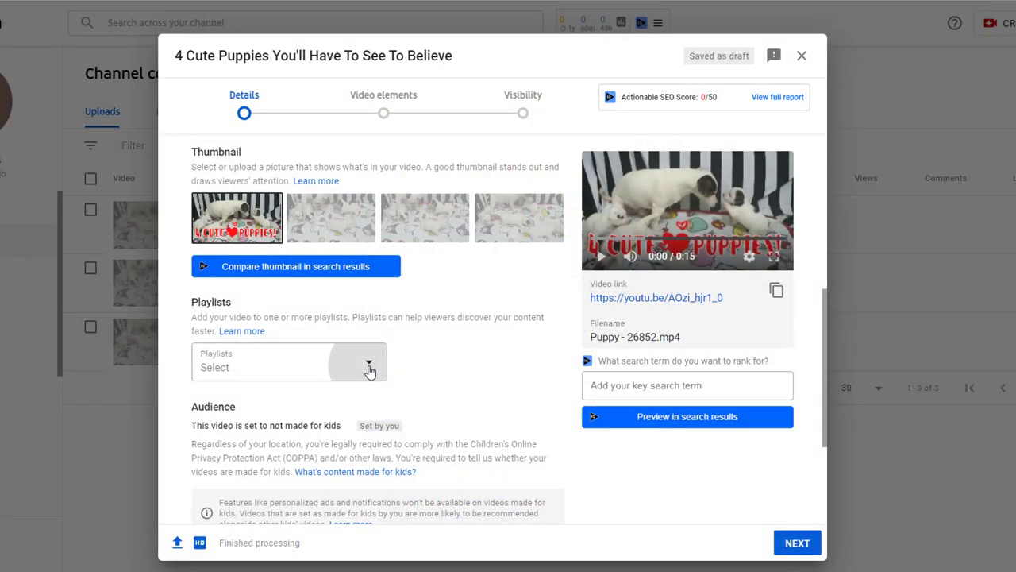
# Step: Create the playlist 'Cutest Puppies On YouTube' and assign the puppy video to it
pyautogui.click(369, 370)
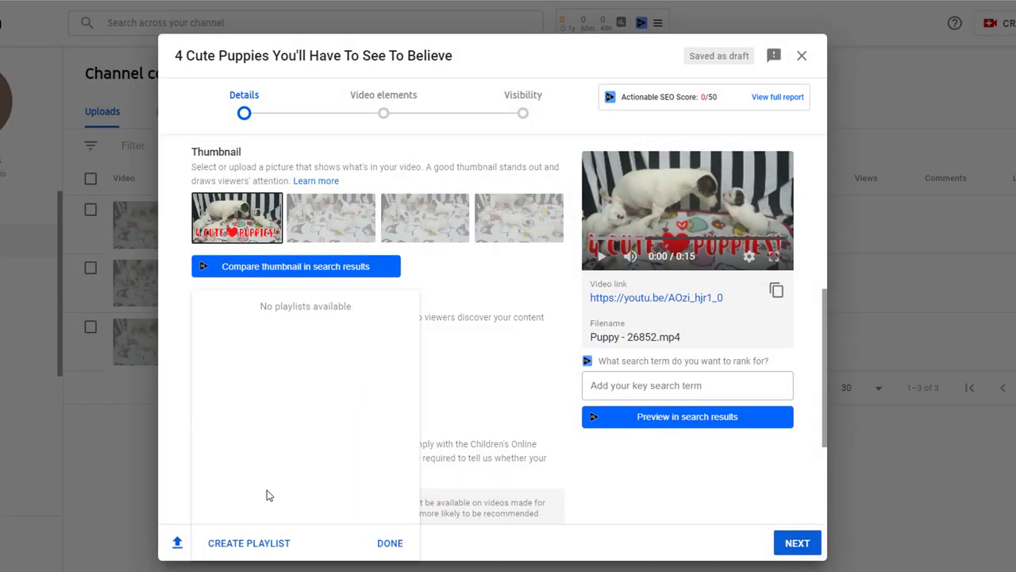
pyautogui.click(260, 545)
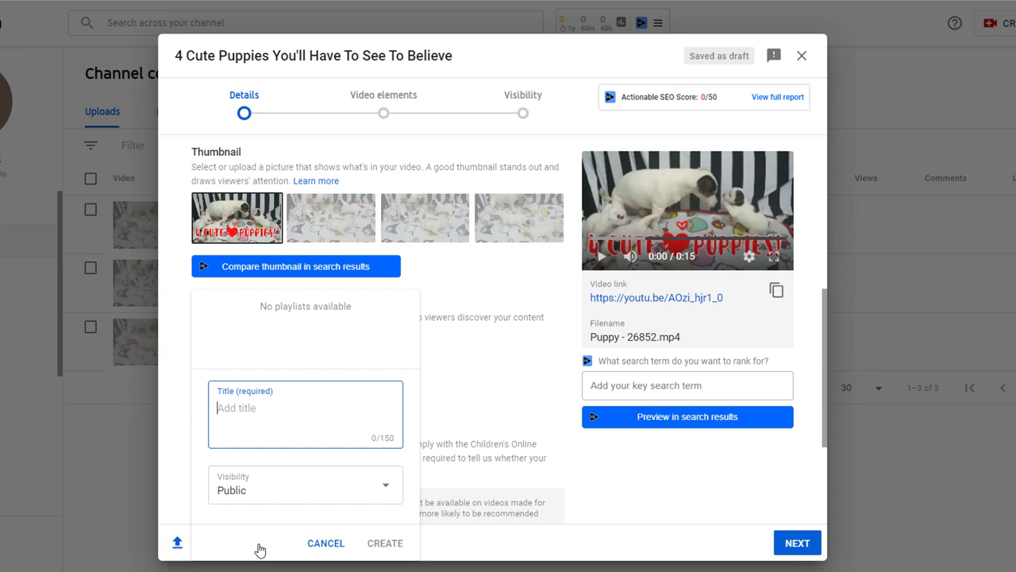
pyautogui.write('Cutest Puppies On YouTube')
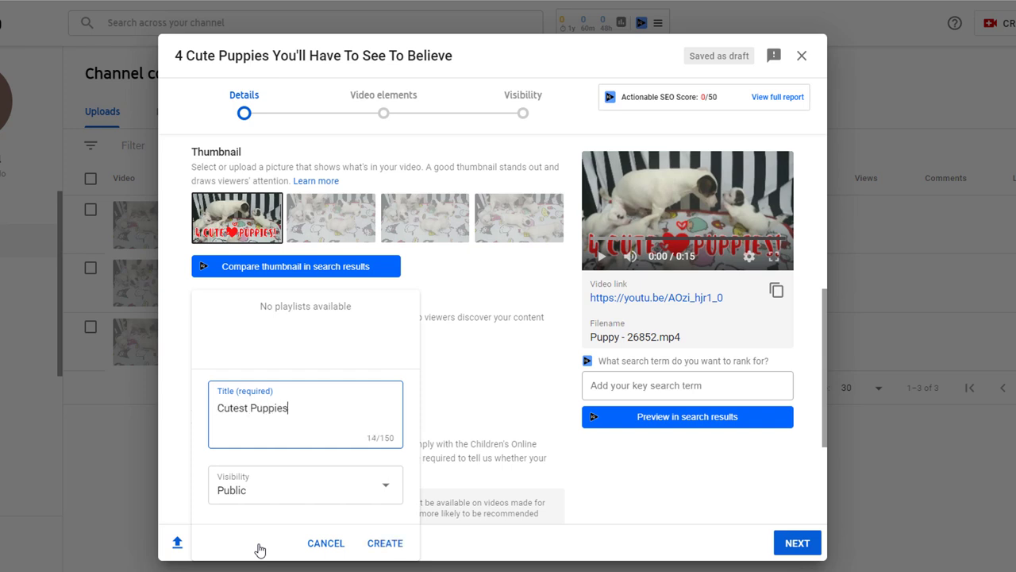
pyautogui.click(390, 546)
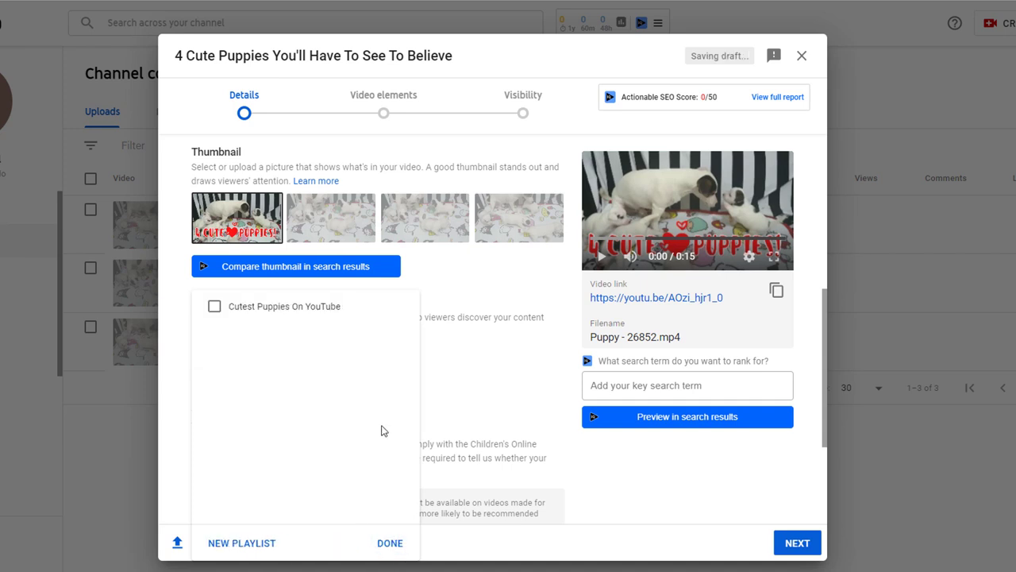
pyautogui.click(213, 308)
pyautogui.click(397, 545)
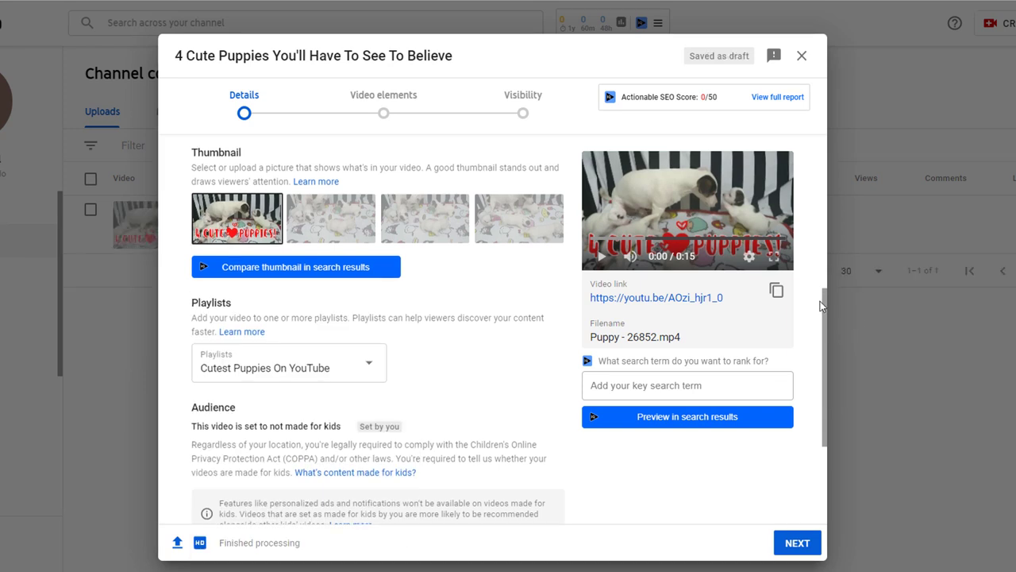
# Step: Select 'No, it's not made for kids' and set age restriction to 'No, don't restrict'
pyautogui.moveTo(825, 293); pyautogui.dragTo(839, 377)
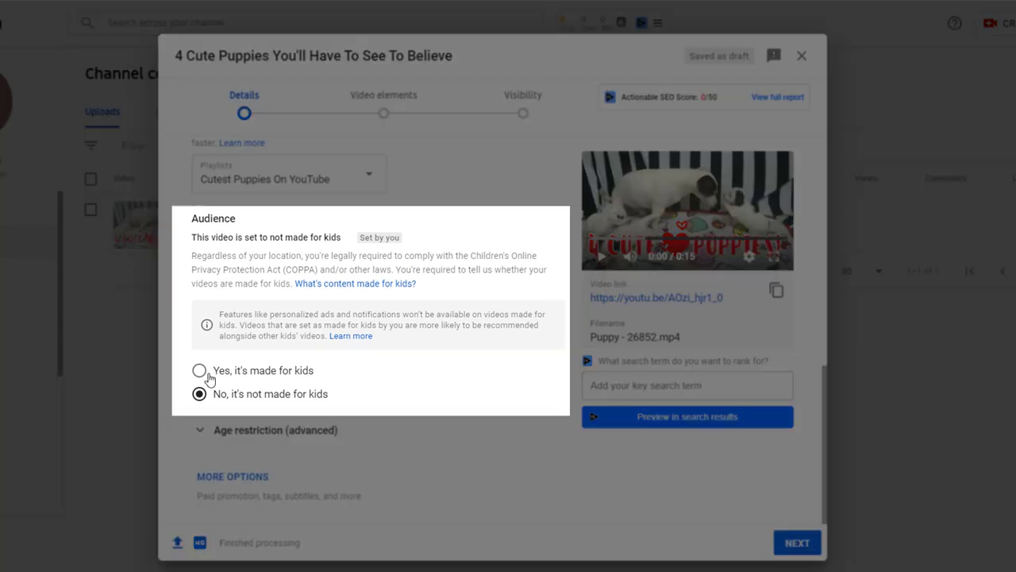
pyautogui.click(200, 373)
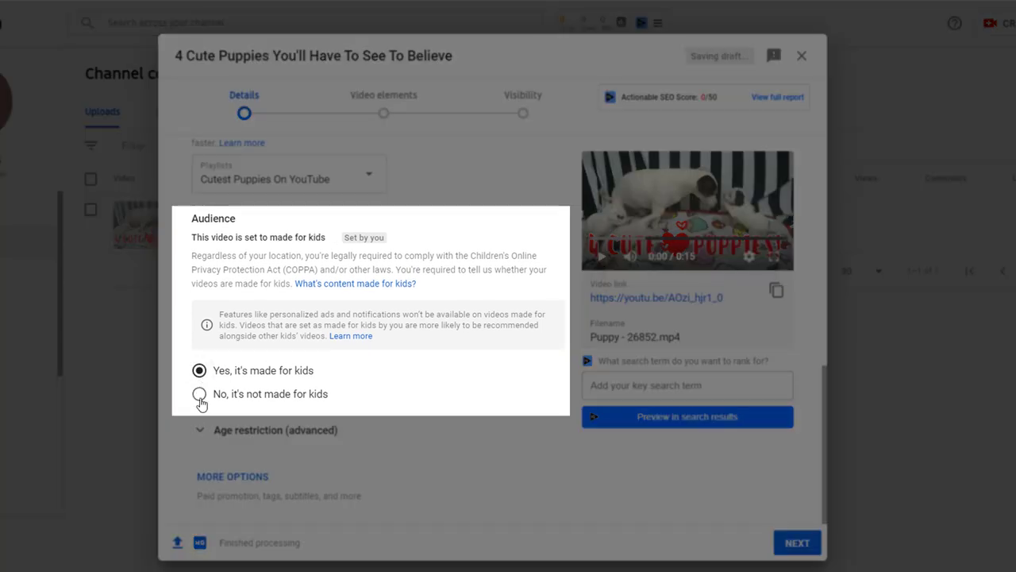
pyautogui.click(200, 397)
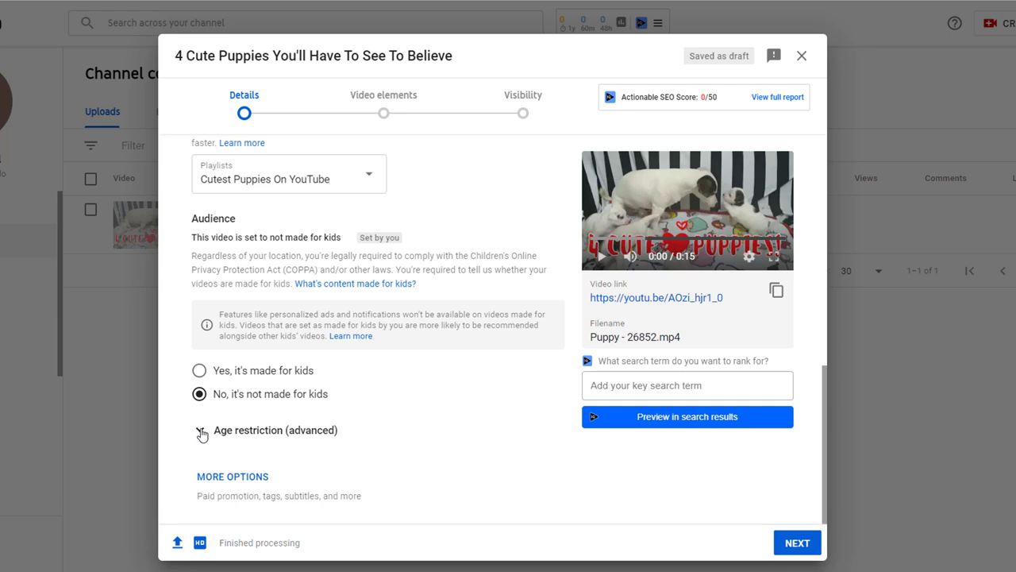
pyautogui.click(201, 431)
pyautogui.moveTo(825, 349); pyautogui.dragTo(830, 406)
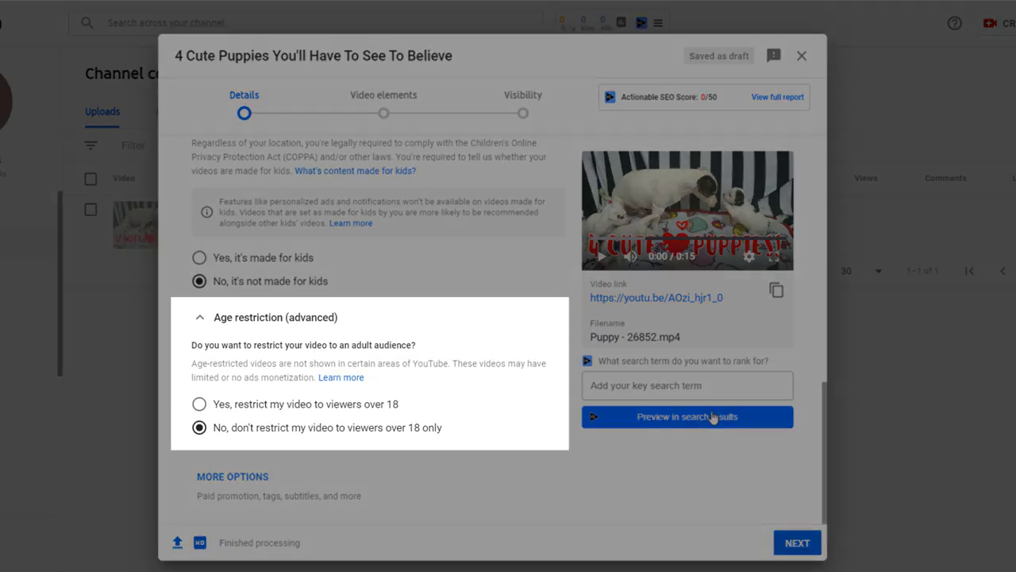
pyautogui.click(200, 405)
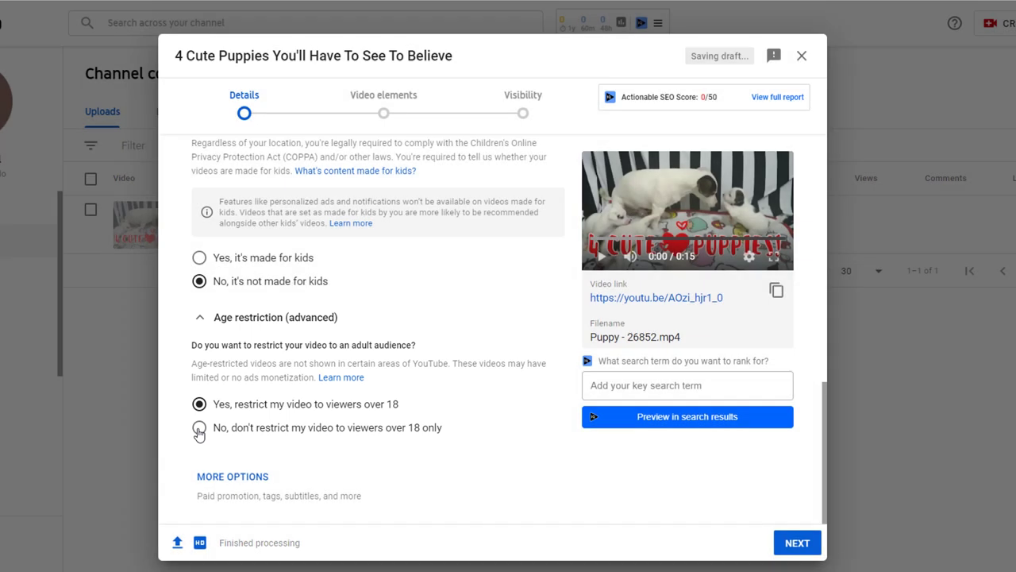
pyautogui.click(199, 429)
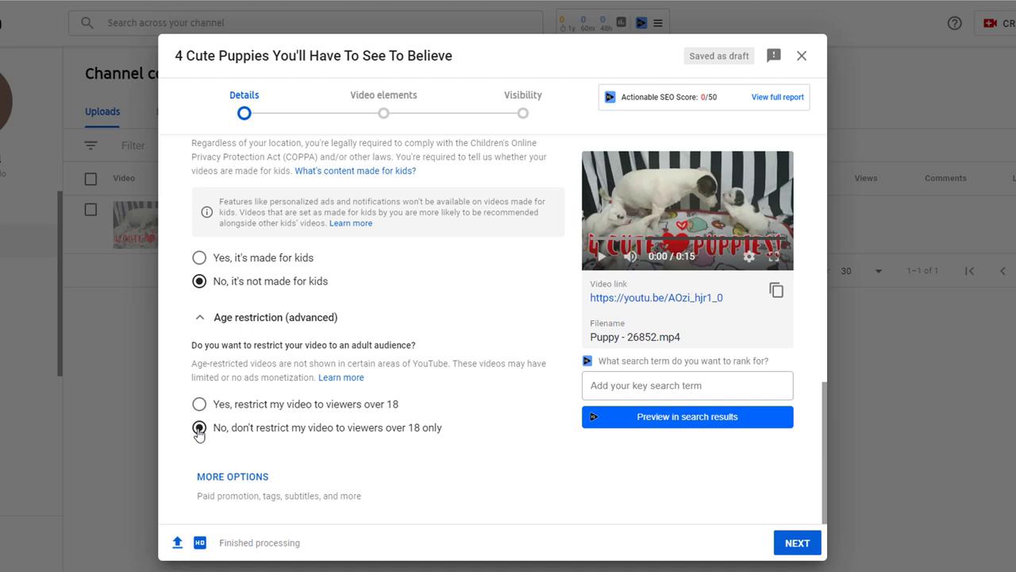
# Step: Show more options, then tick puppy keywords like puppies doing funny things in vidIQ and copy them as tags
pyautogui.click(236, 479)
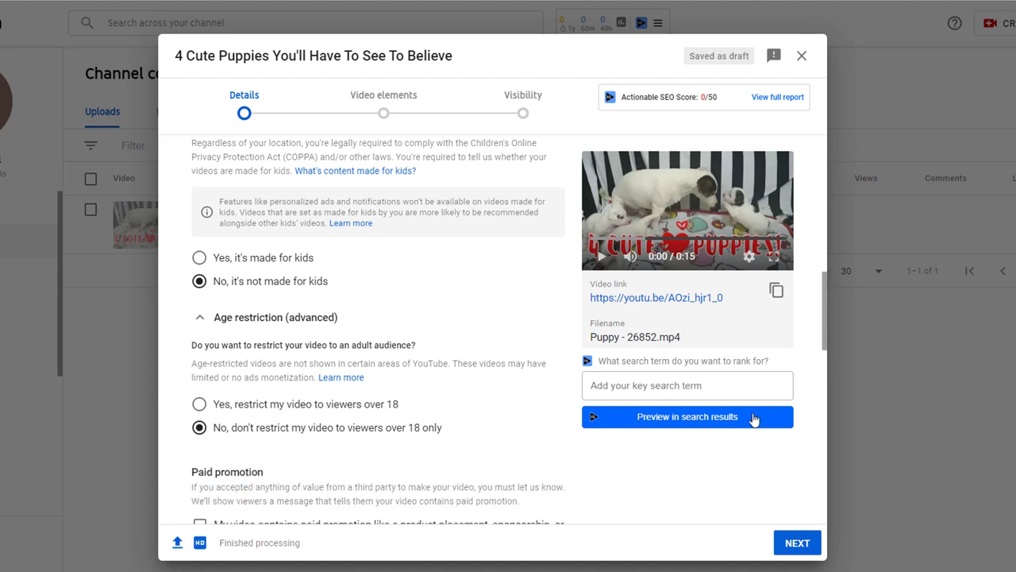
pyautogui.moveTo(826, 271); pyautogui.dragTo(824, 331)
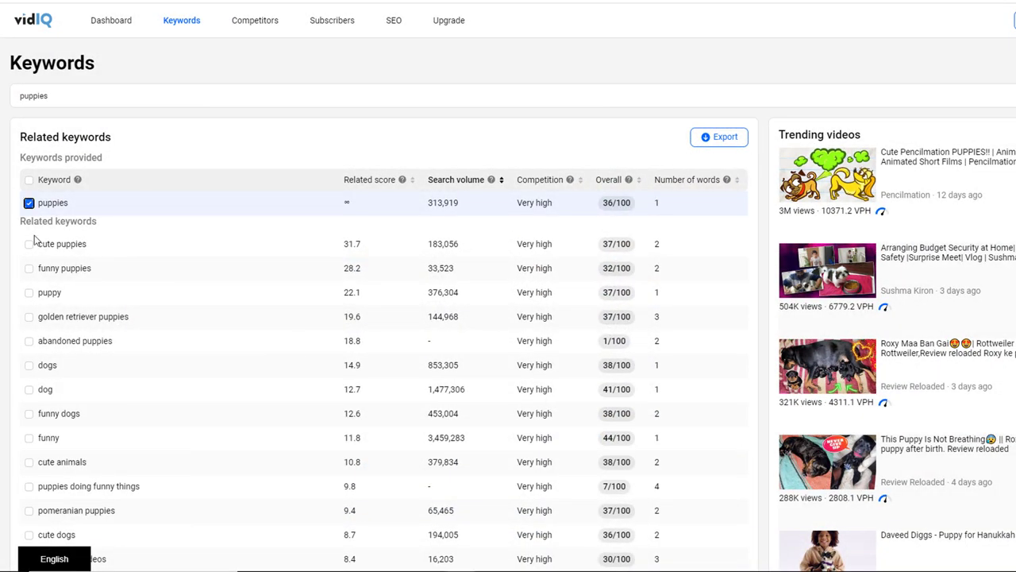
pyautogui.click(28, 243)
pyautogui.click(28, 268)
pyautogui.click(28, 292)
pyautogui.click(28, 413)
pyautogui.click(29, 486)
pyautogui.click(582, 556)
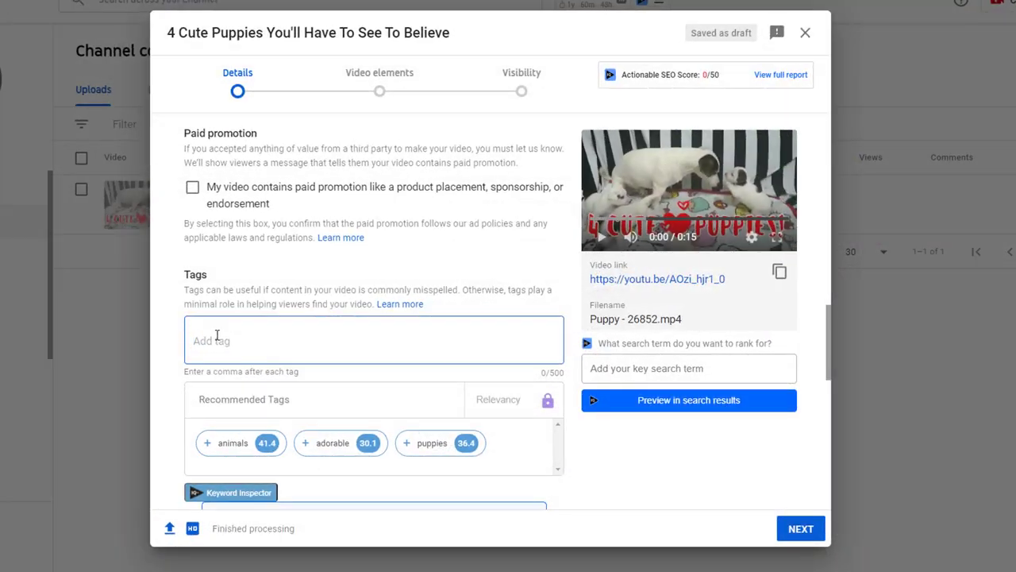
# Step: Paste the copied puppy keywords into the Tags field
pyautogui.click(217, 336)
pyautogui.hotkey('ctrl', 'v')
pyautogui.scroll(-10, 421, 251)
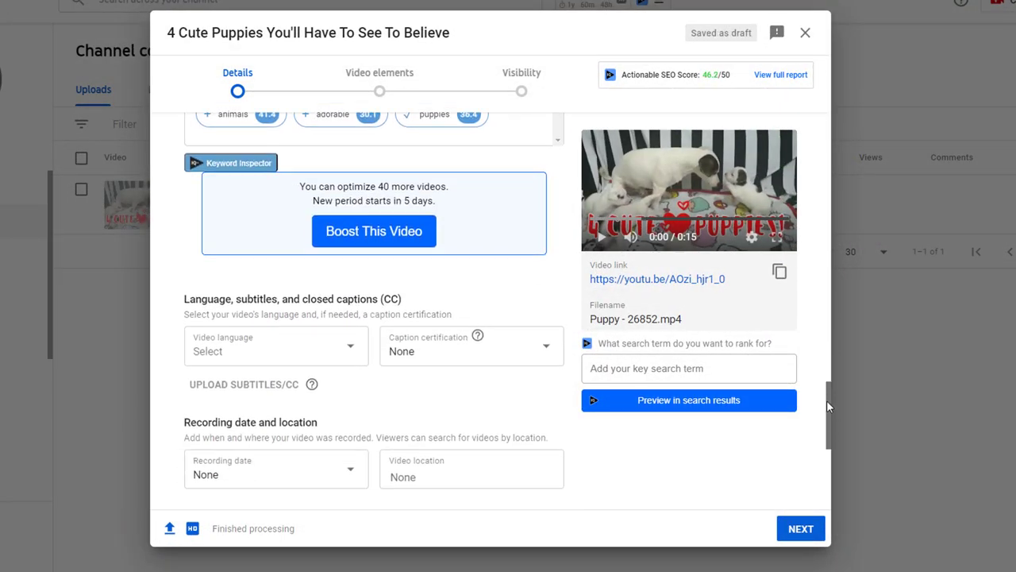
# Step: Set the video language to English (United Kingdom)
pyautogui.click(348, 191)
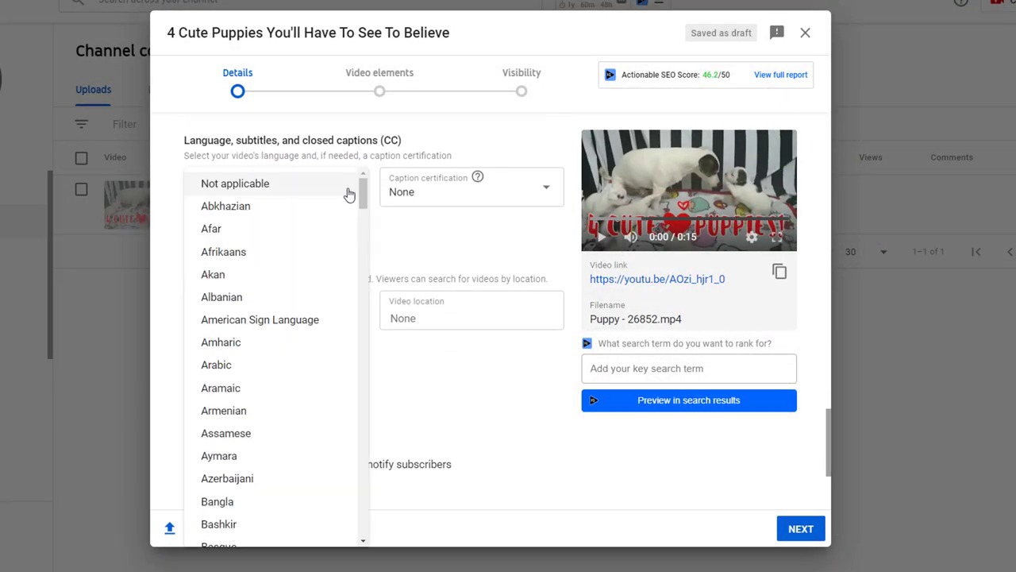
pyautogui.moveTo(362, 193); pyautogui.dragTo(362, 251)
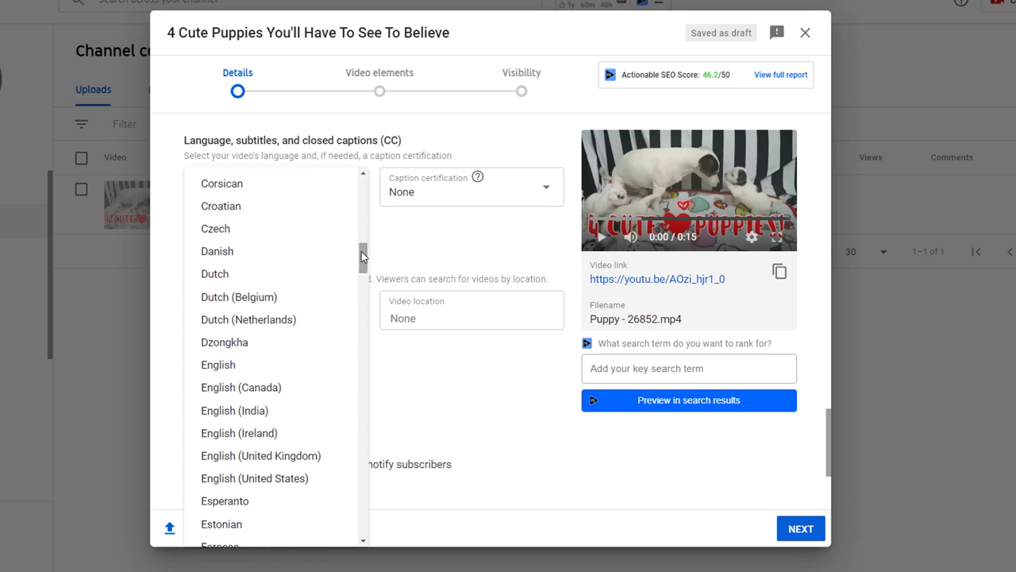
pyautogui.click(266, 456)
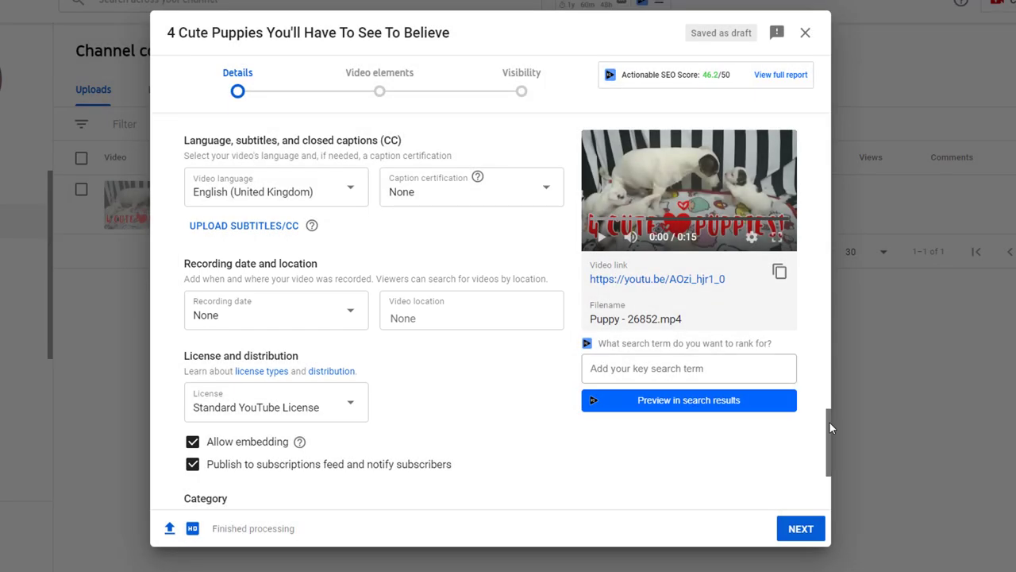
# Step: Keep Standard YouTube License and held-for-review comments, changing the category from People & Blogs to Pets & Animals
pyautogui.moveTo(829, 422); pyautogui.dragTo(828, 464)
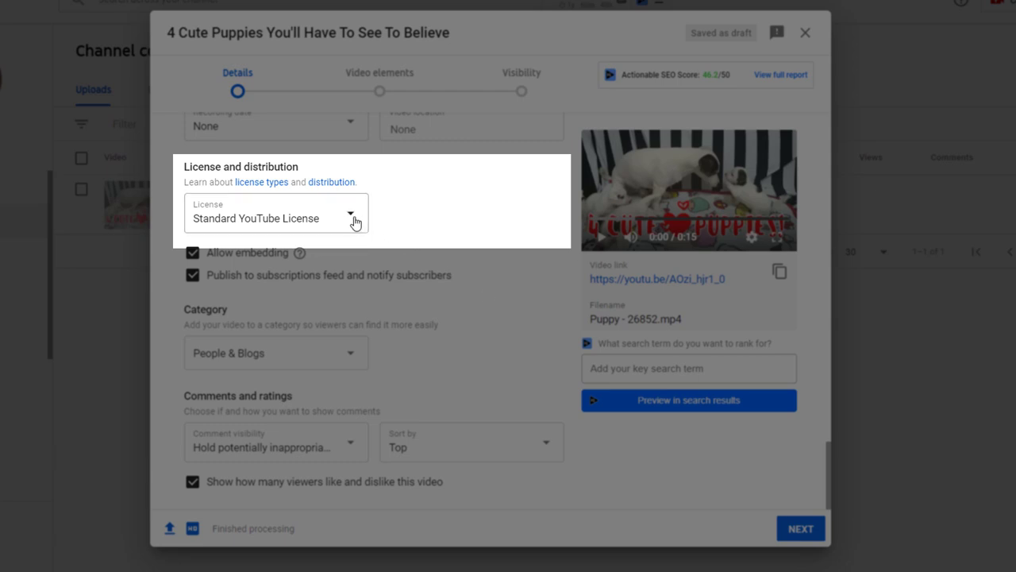
pyautogui.click(353, 220)
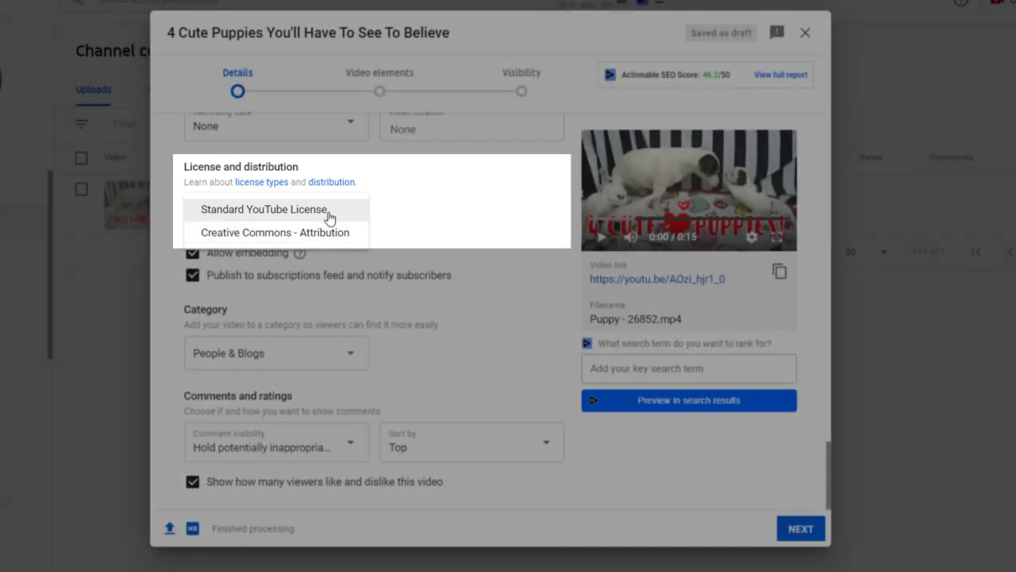
pyautogui.click(327, 213)
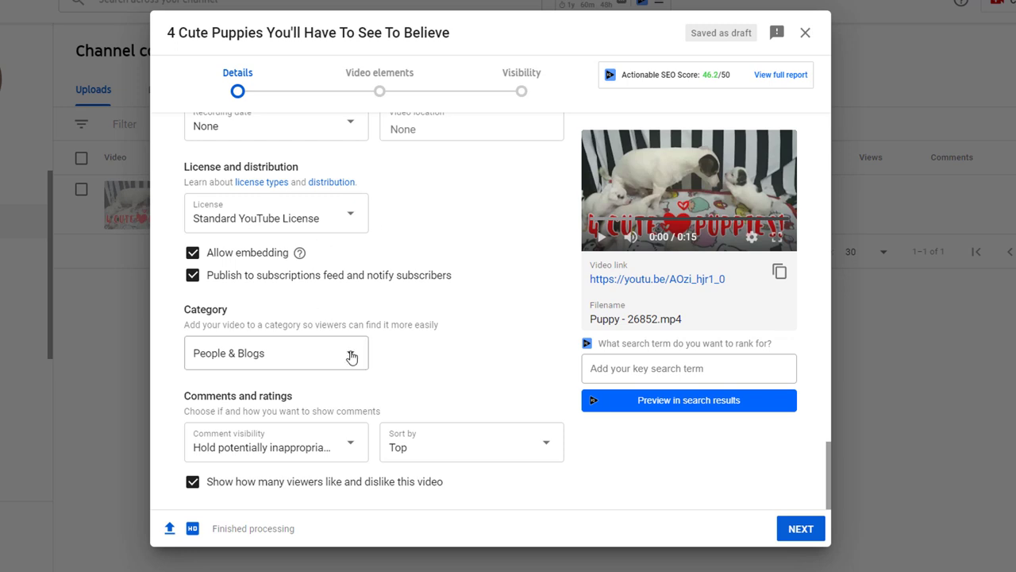
pyautogui.click(352, 357)
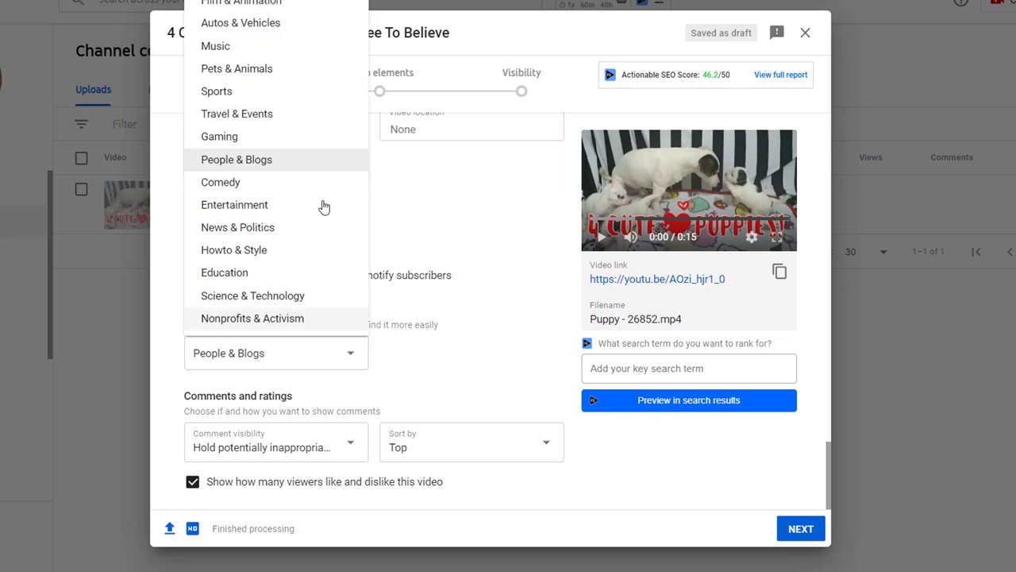
pyautogui.click(259, 71)
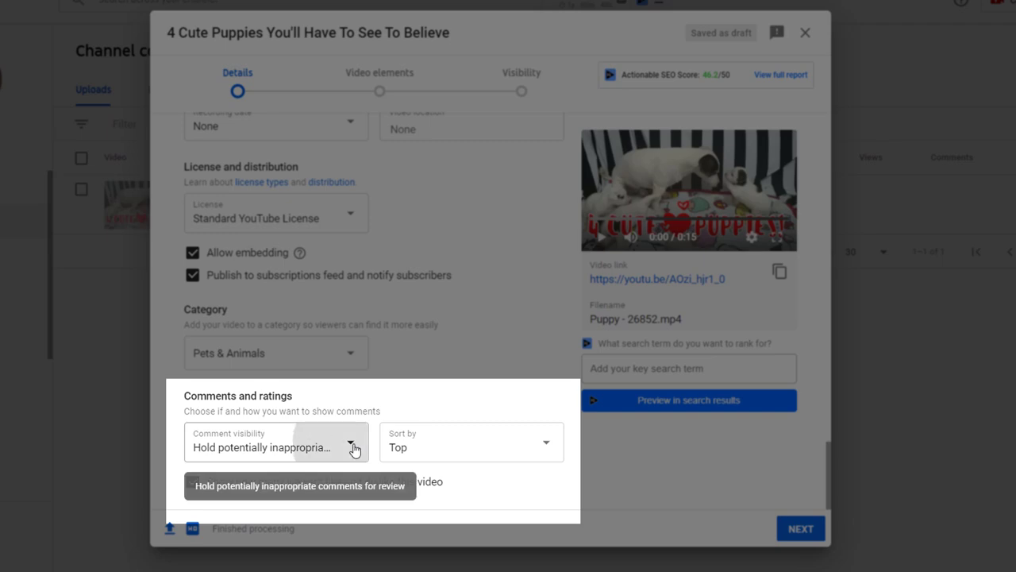
pyautogui.click(355, 450)
pyautogui.click(356, 459)
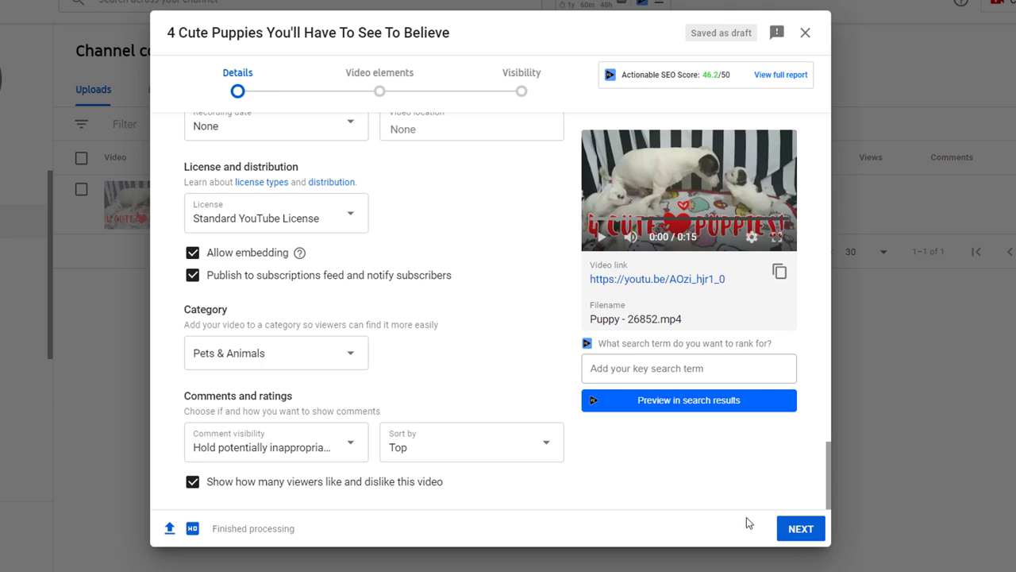
# Step: Continue from the Details step to Video elements
pyautogui.click(803, 535)
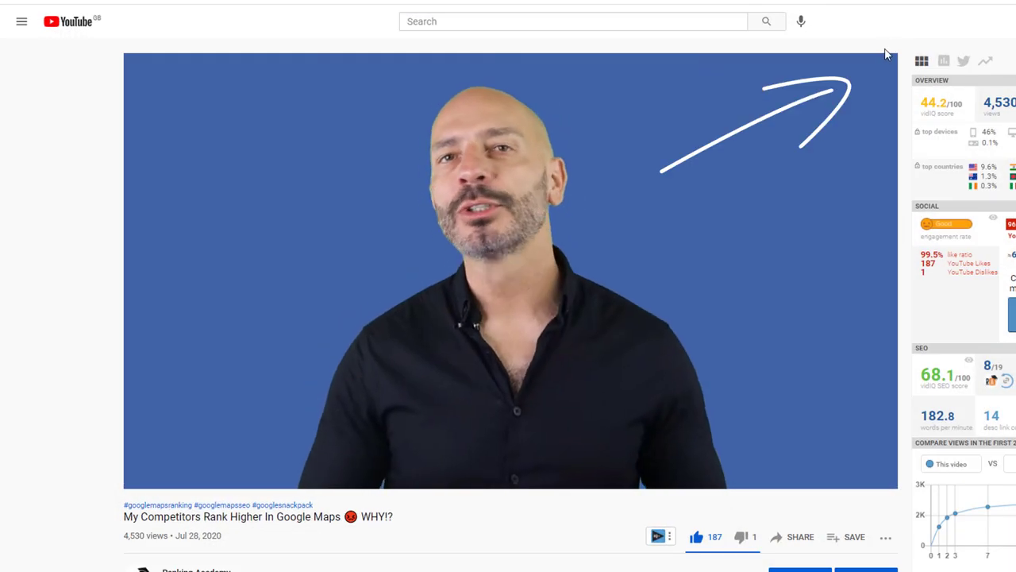
pyautogui.click(882, 72)
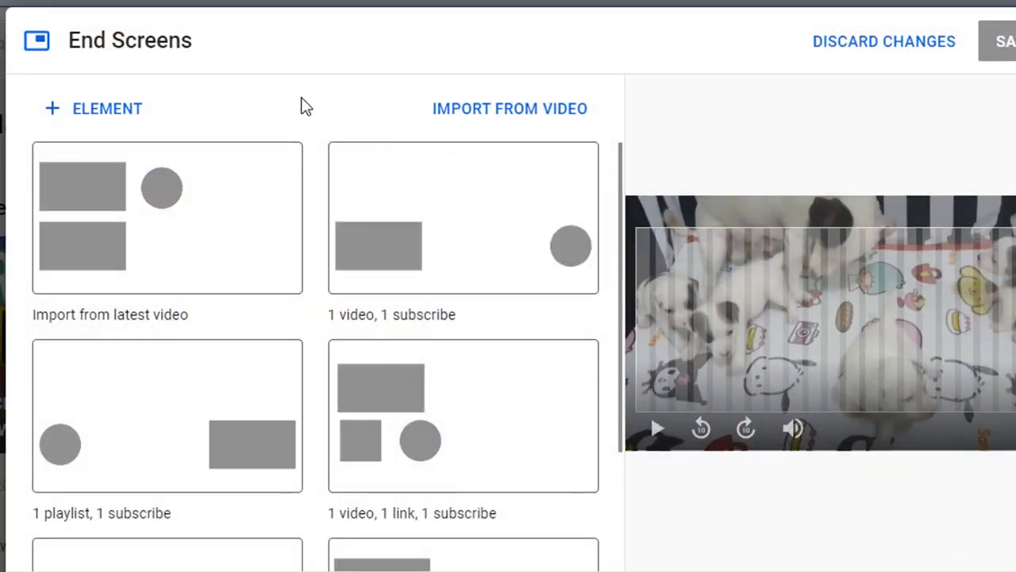
pyautogui.click(125, 111)
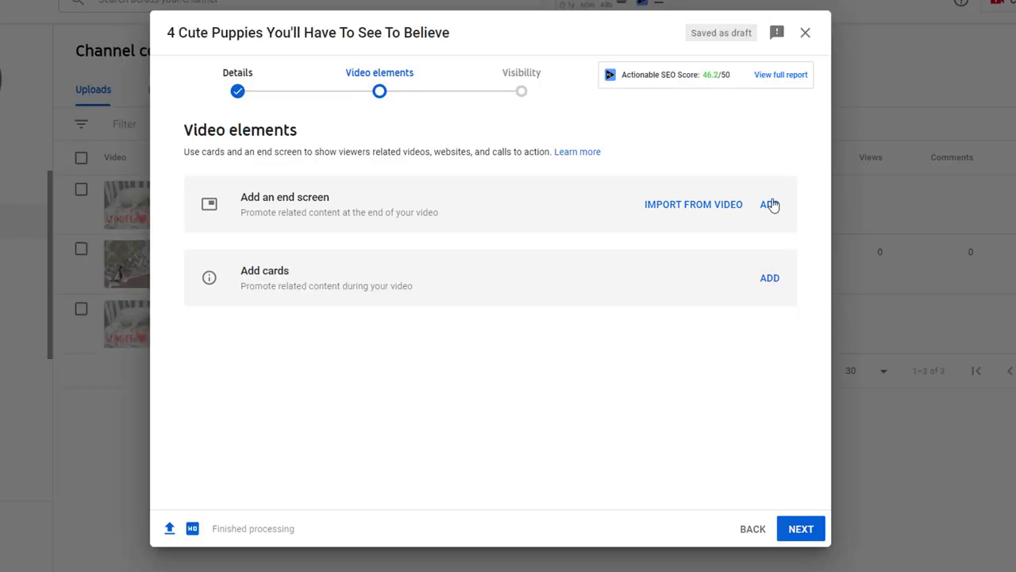
# Step: Create an end screen using the 1 video, 1 subscribe template
pyautogui.click(769, 204)
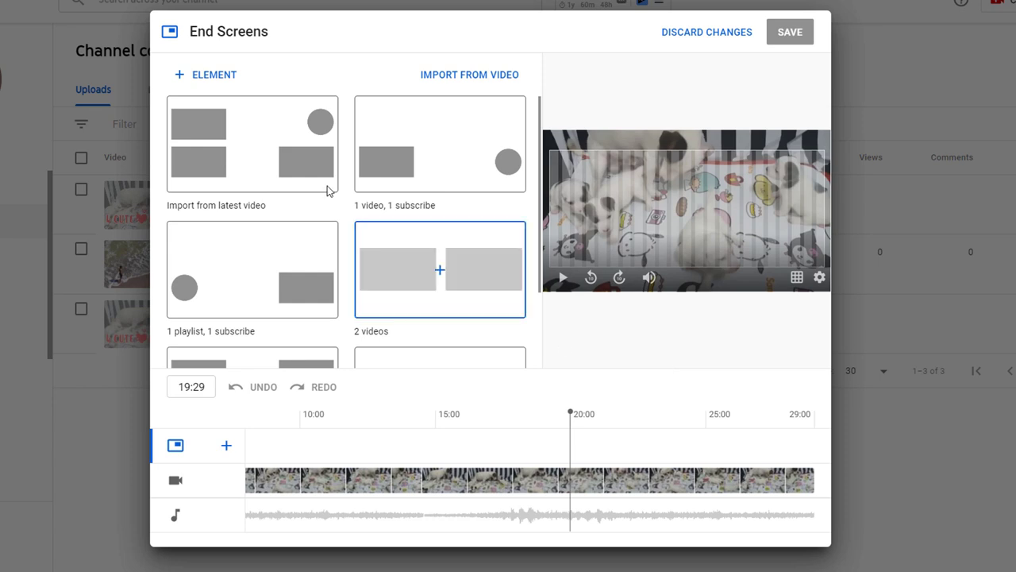
pyautogui.click(229, 75)
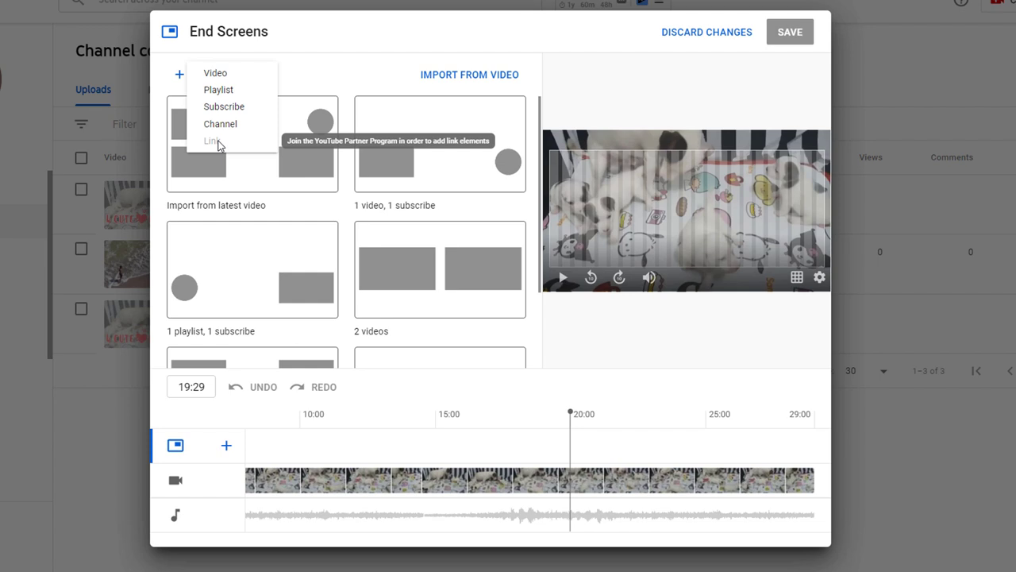
pyautogui.click(330, 81)
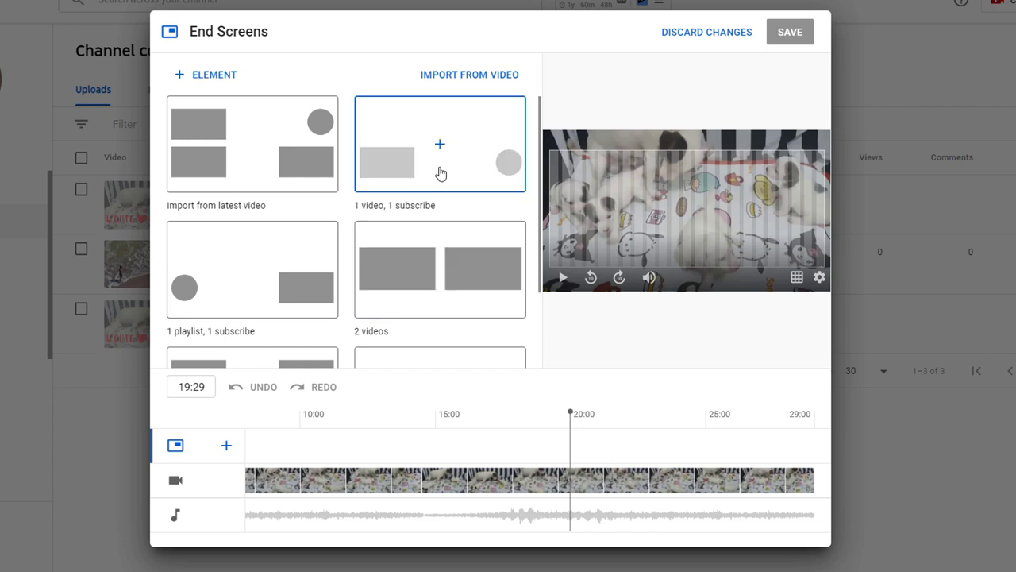
pyautogui.click(449, 131)
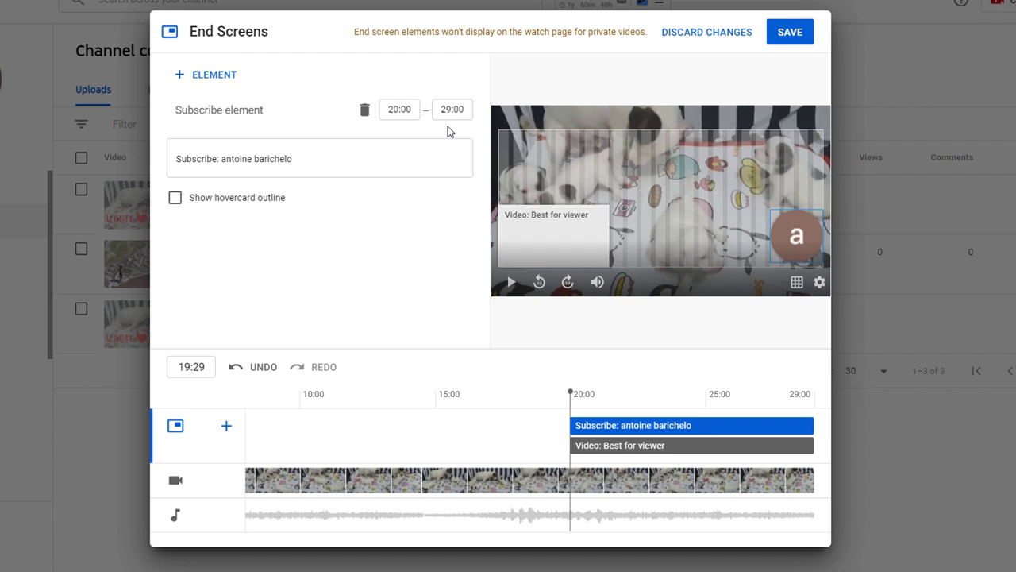
# Step: Reposition the template's video and subscribe elements, then delete both of them
pyautogui.moveTo(538, 236); pyautogui.dragTo(600, 193)
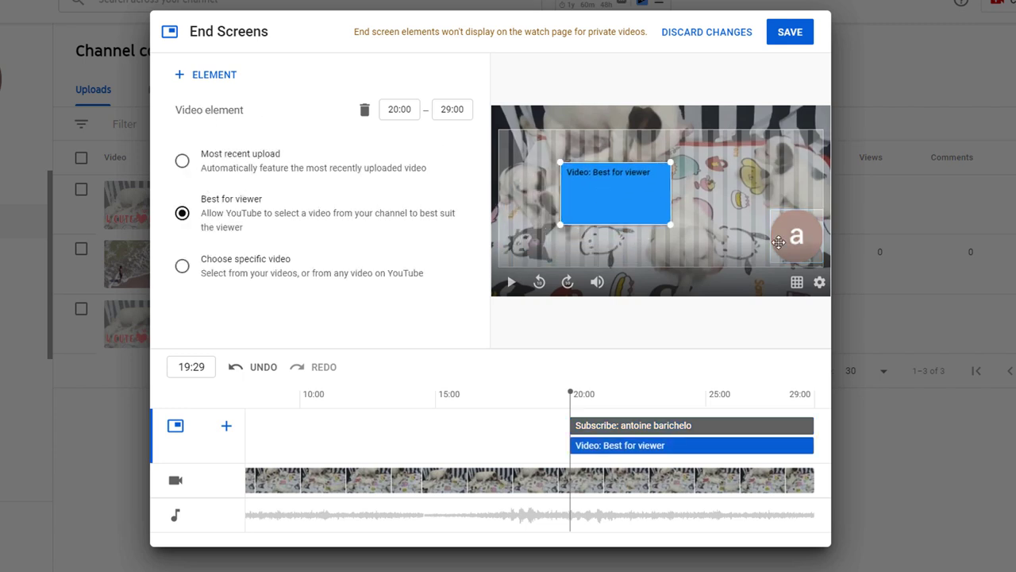
pyautogui.moveTo(781, 241); pyautogui.dragTo(714, 199)
pyautogui.click(364, 110)
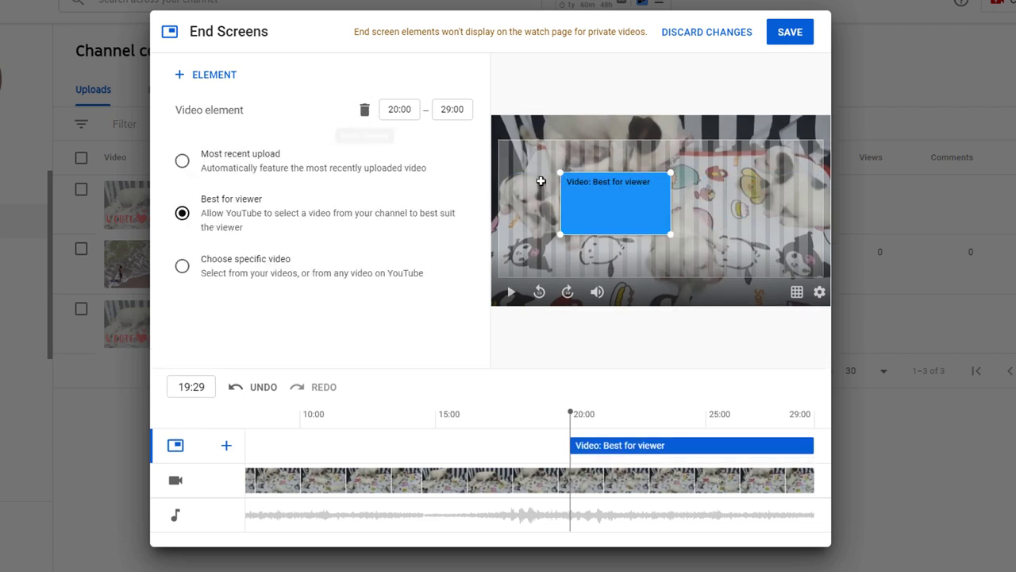
pyautogui.click(364, 110)
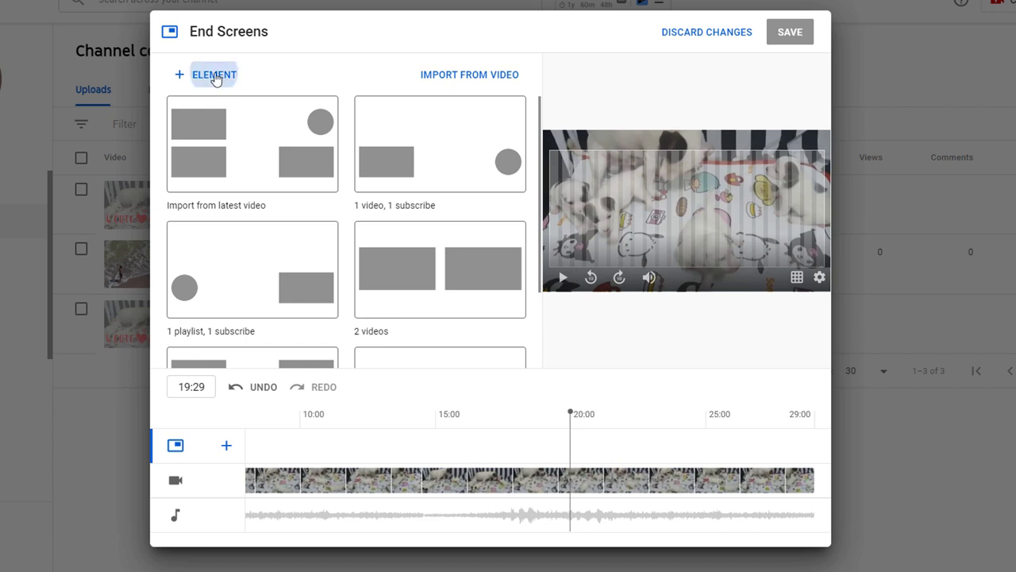
# Step: Add a video element featuring the specific video Summer 24541
pyautogui.click(211, 75)
pyautogui.click(215, 73)
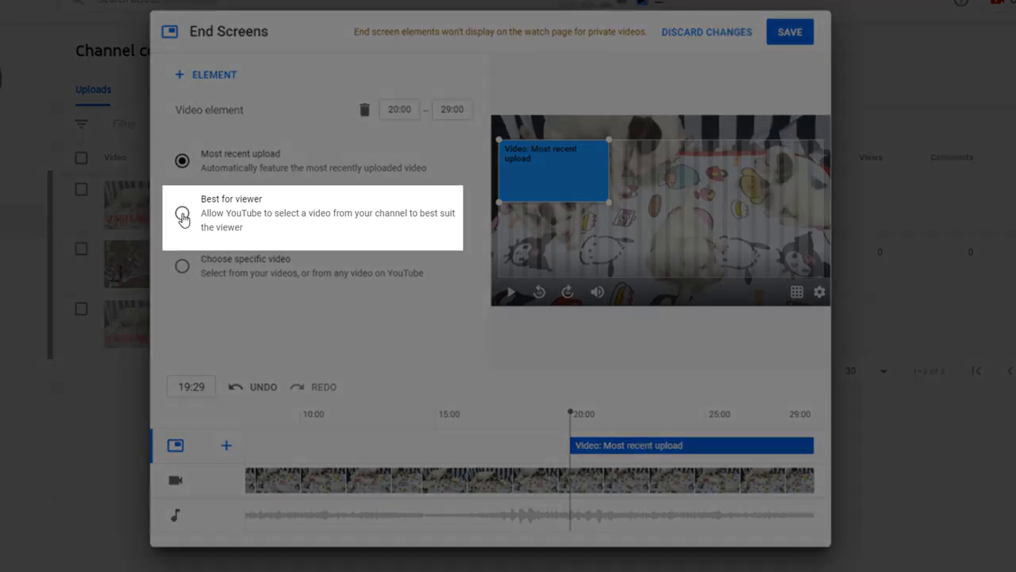
pyautogui.click(183, 212)
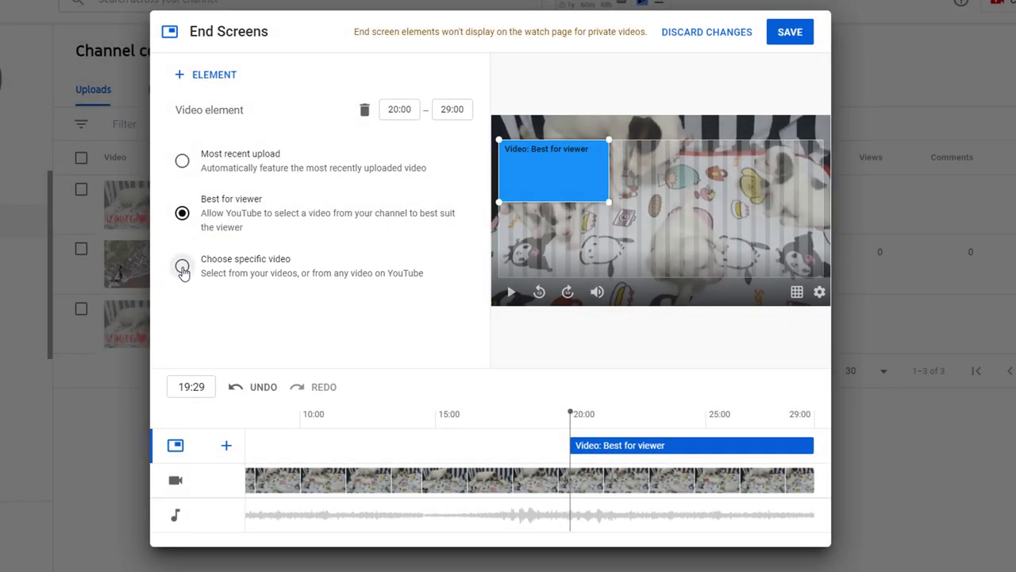
pyautogui.click(183, 270)
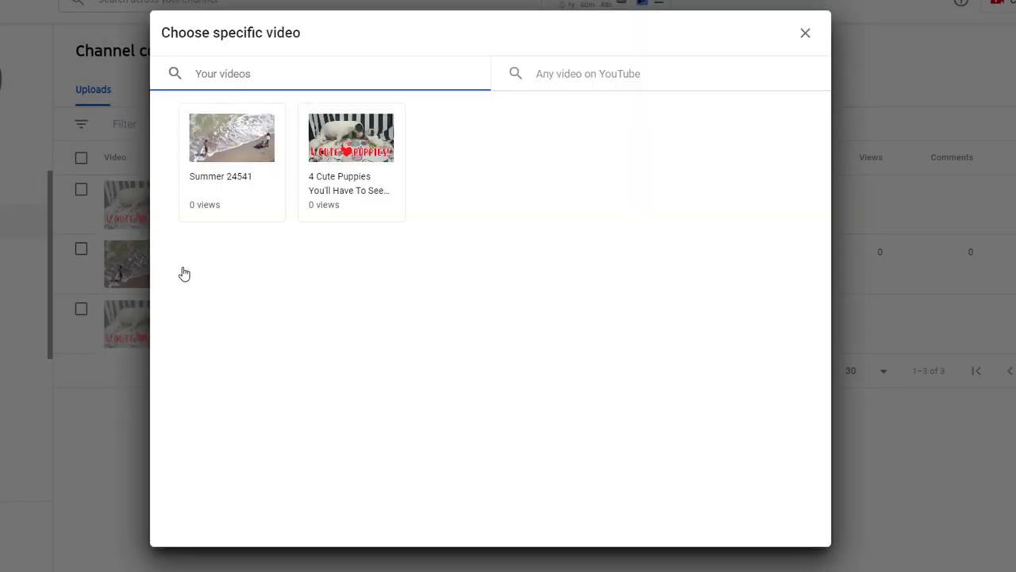
pyautogui.click(243, 160)
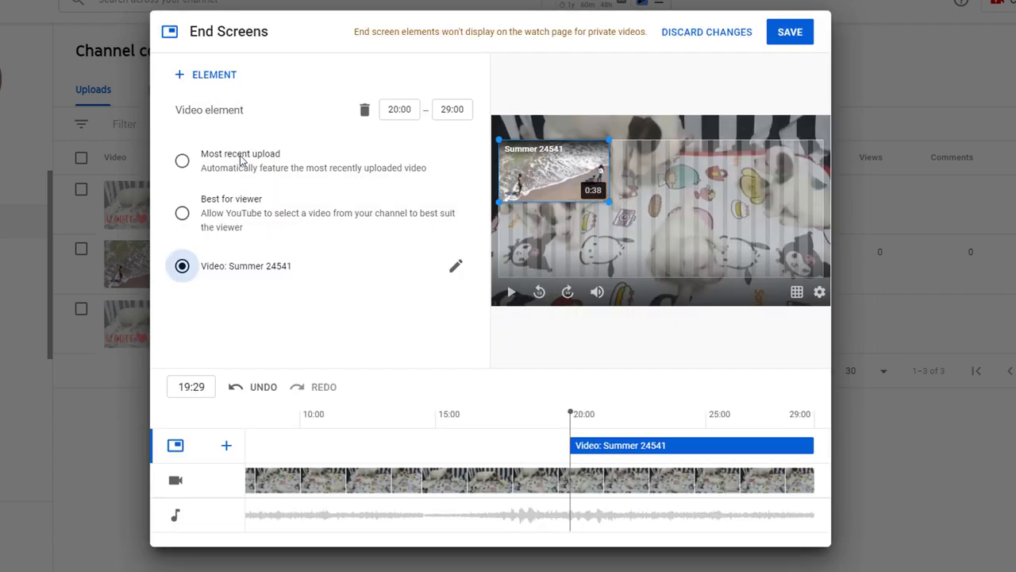
# Step: Add a subscribe element and a Cutest Puppies On YouTube playlist element
pyautogui.click(214, 75)
pyautogui.click(222, 107)
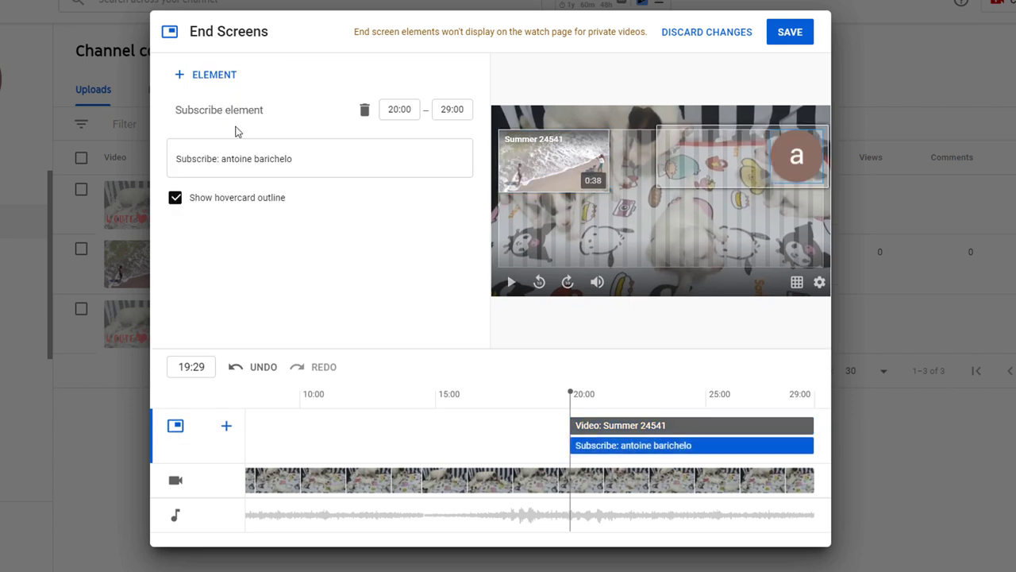
pyautogui.click(209, 74)
pyautogui.click(234, 90)
pyautogui.click(212, 145)
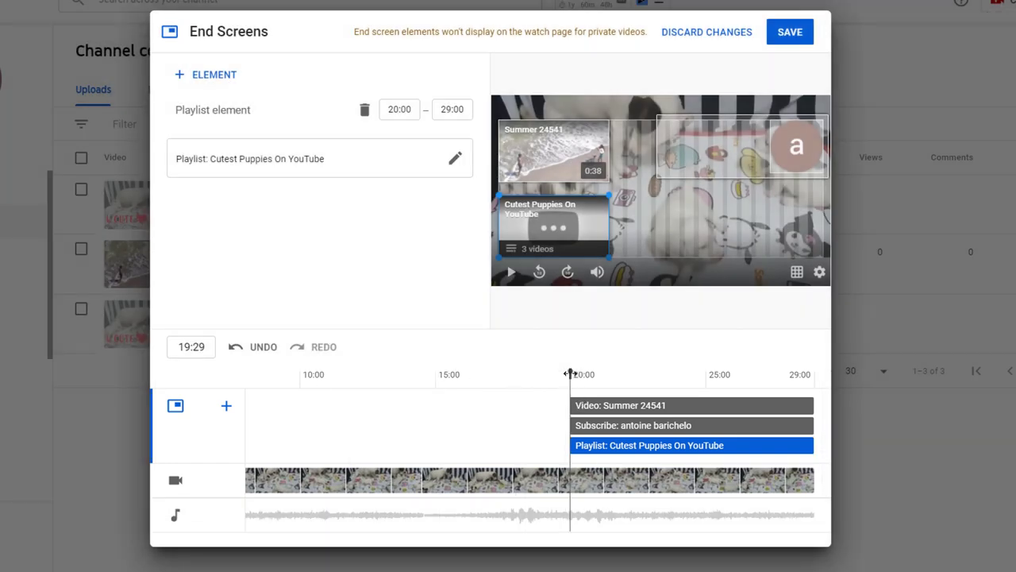
# Step: Preview the end screen from about 18:16 and save it
pyautogui.moveTo(570, 374); pyautogui.dragTo(532, 374)
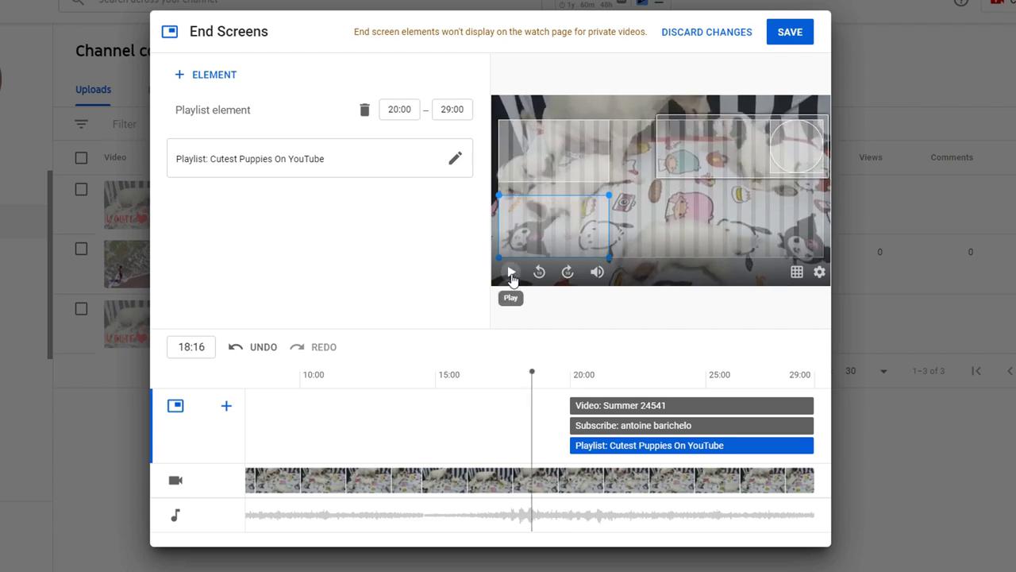
pyautogui.click(511, 272)
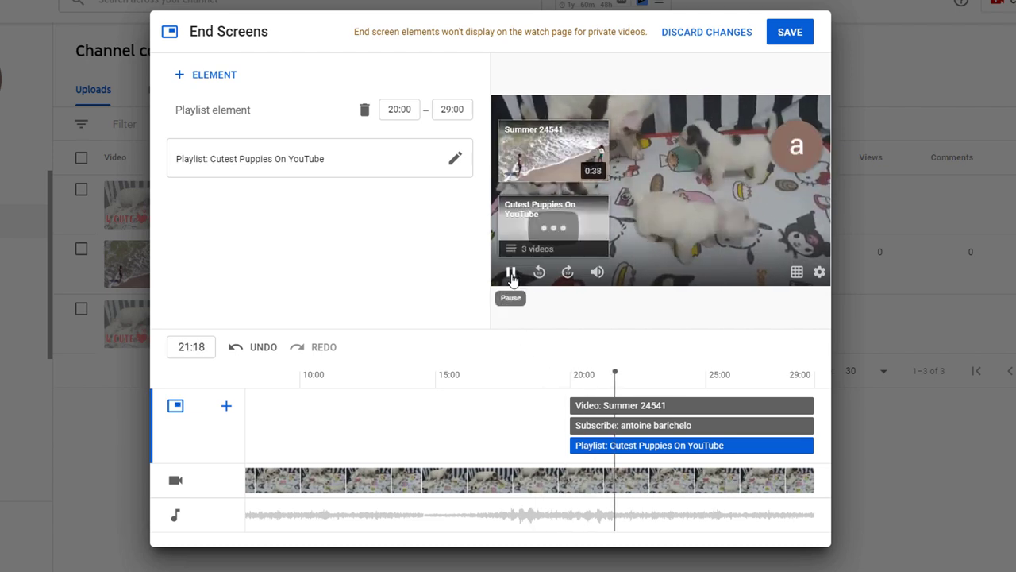
pyautogui.click(512, 272)
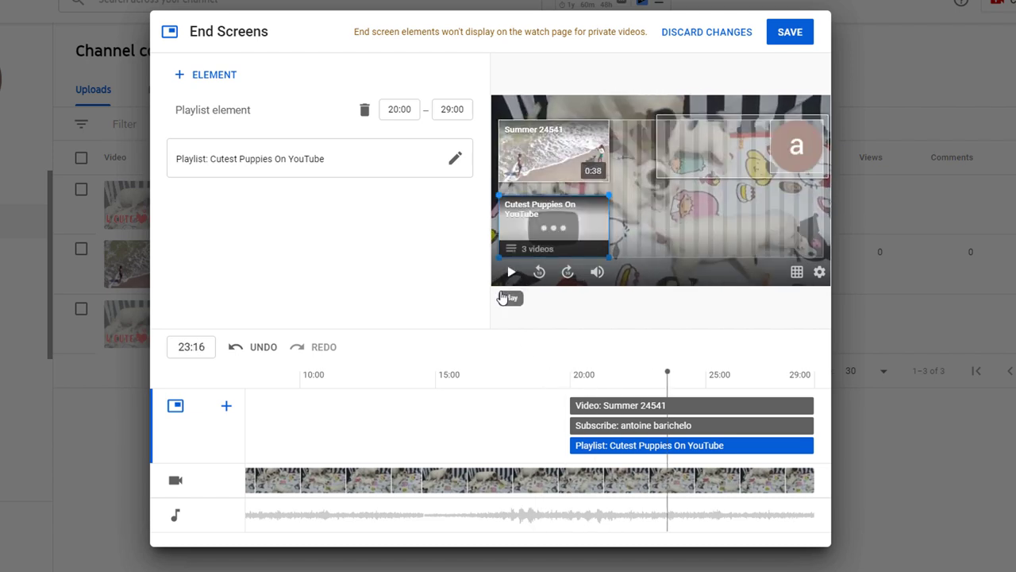
pyautogui.click(788, 32)
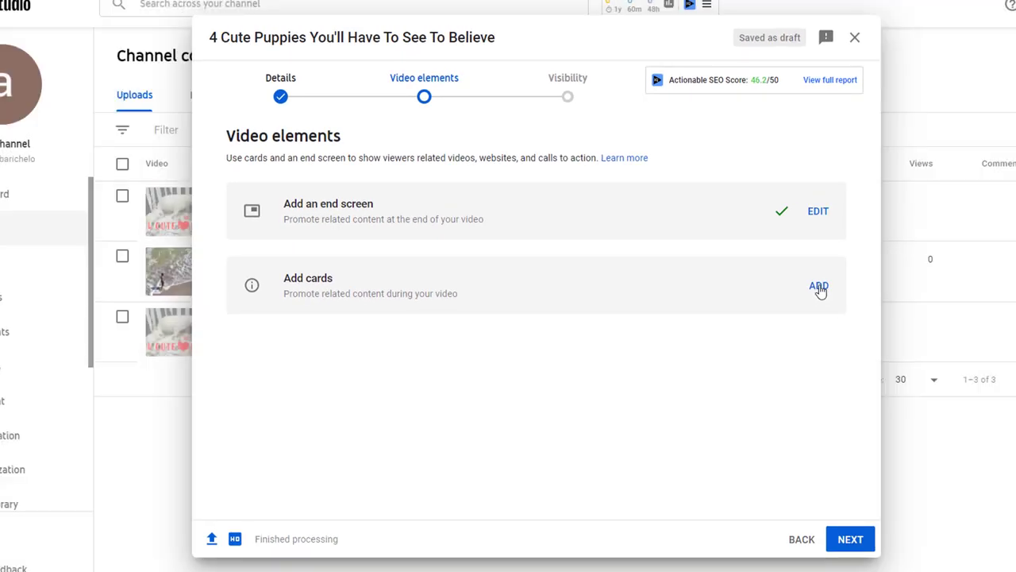
# Step: In the Cards editor, move the preview to 11:27 and start a video card
pyautogui.click(819, 287)
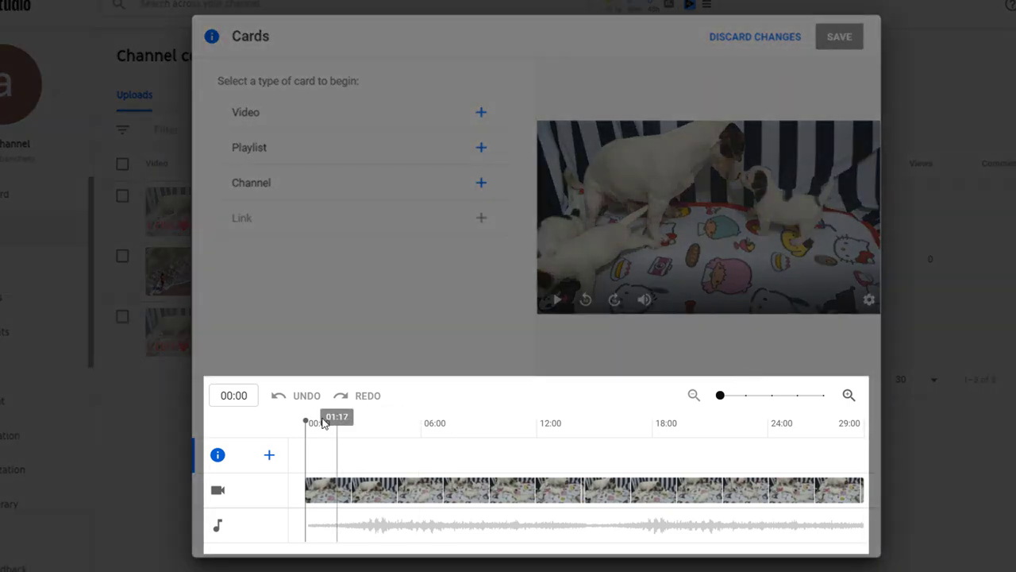
pyautogui.click(490, 422)
pyautogui.moveTo(499, 422); pyautogui.dragTo(537, 423)
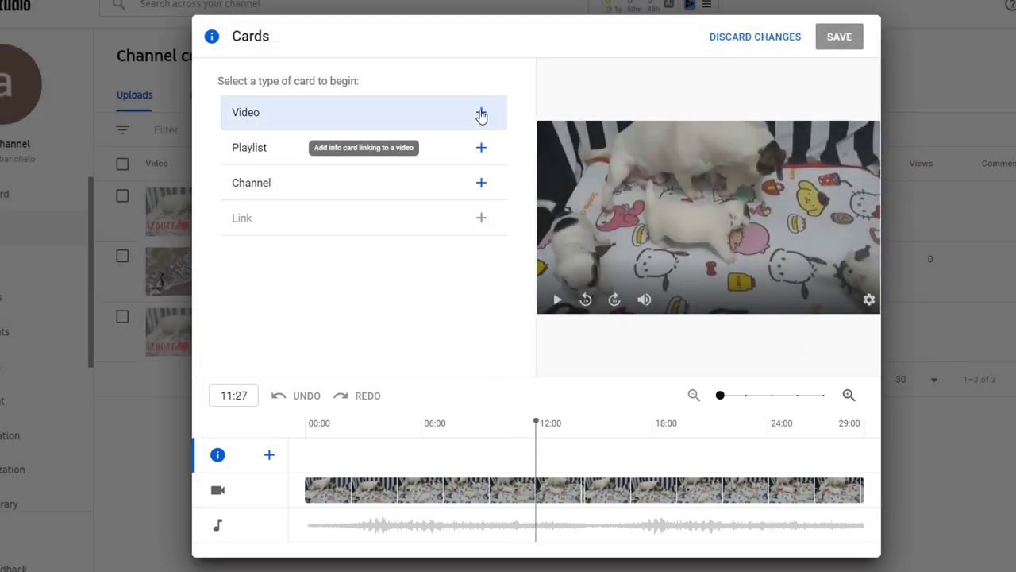
pyautogui.click(482, 114)
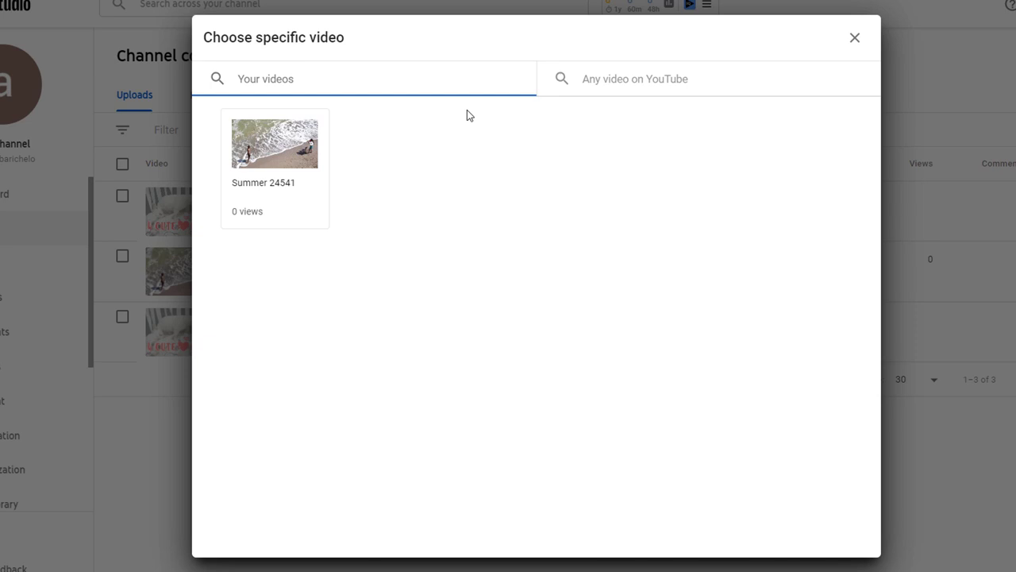
# Step: Link the card to Summer 24541 with message 'You can add a custom message' and teaser 'You can add teaser tex'
pyautogui.click(278, 150)
pyautogui.click(279, 211)
pyautogui.write('You can add a c')
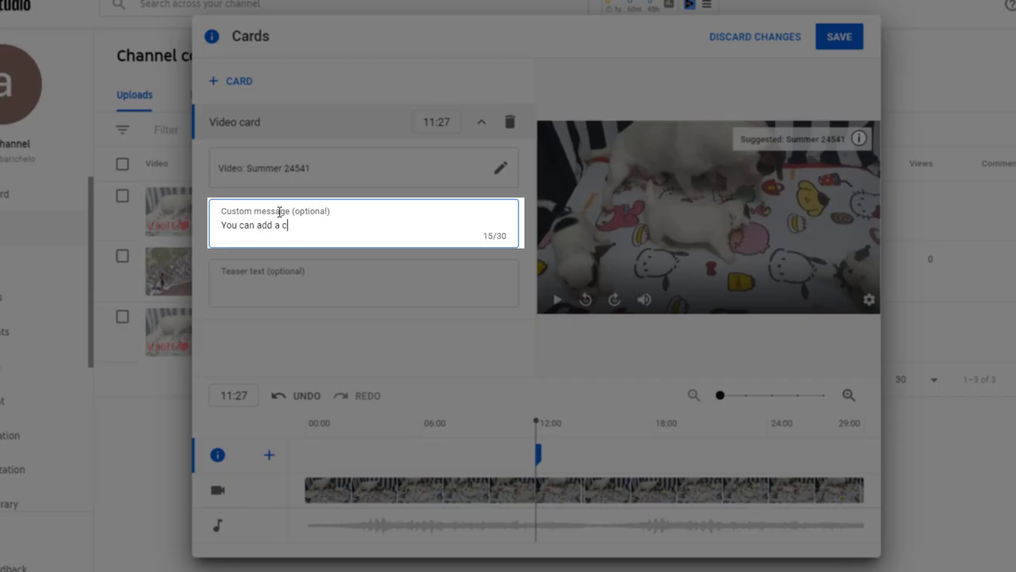
pyautogui.write('ustom message')
pyautogui.click(248, 284)
pyautogui.write('You can add ')
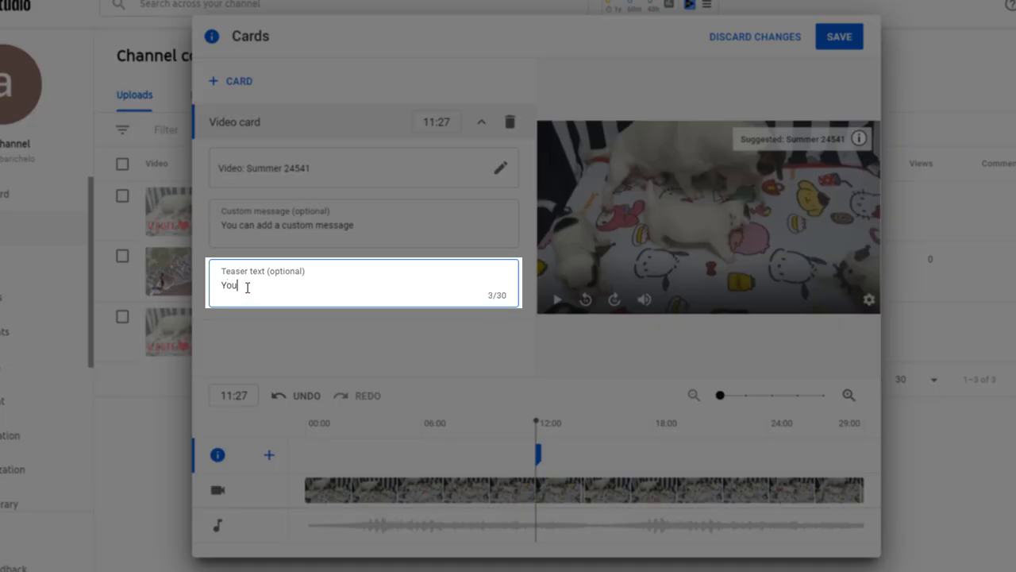
pyautogui.write('teaser tex')
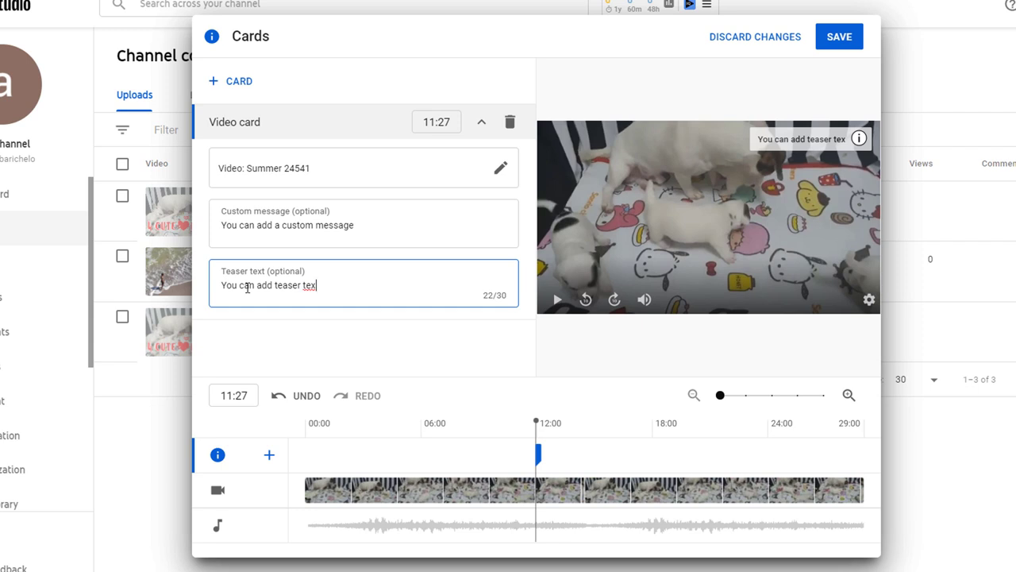
# Step: Preview the card, change its time to 11:55, and save it
pyautogui.moveTo(537, 423); pyautogui.dragTo(529, 424)
pyautogui.click(557, 299)
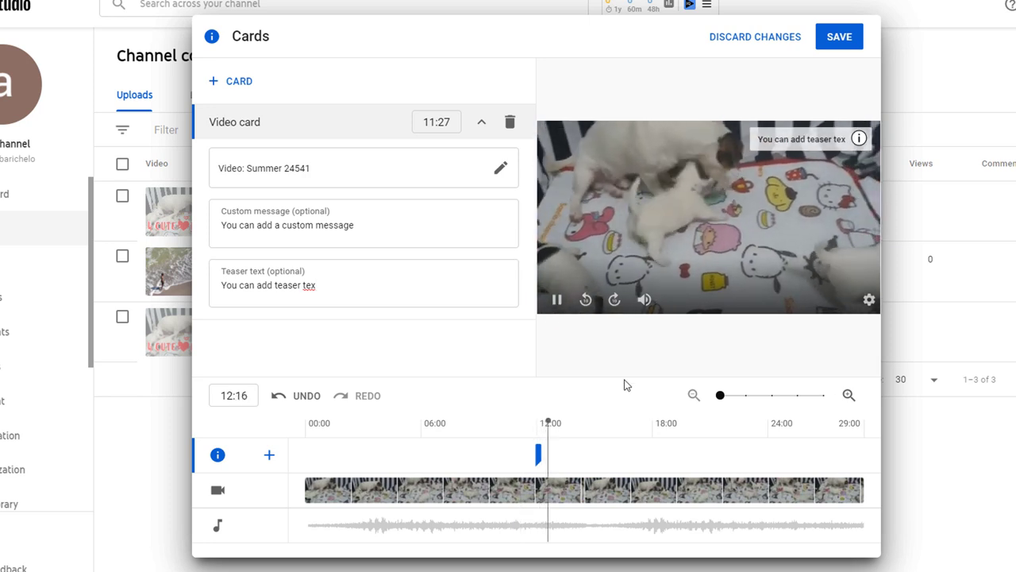
pyautogui.click(860, 139)
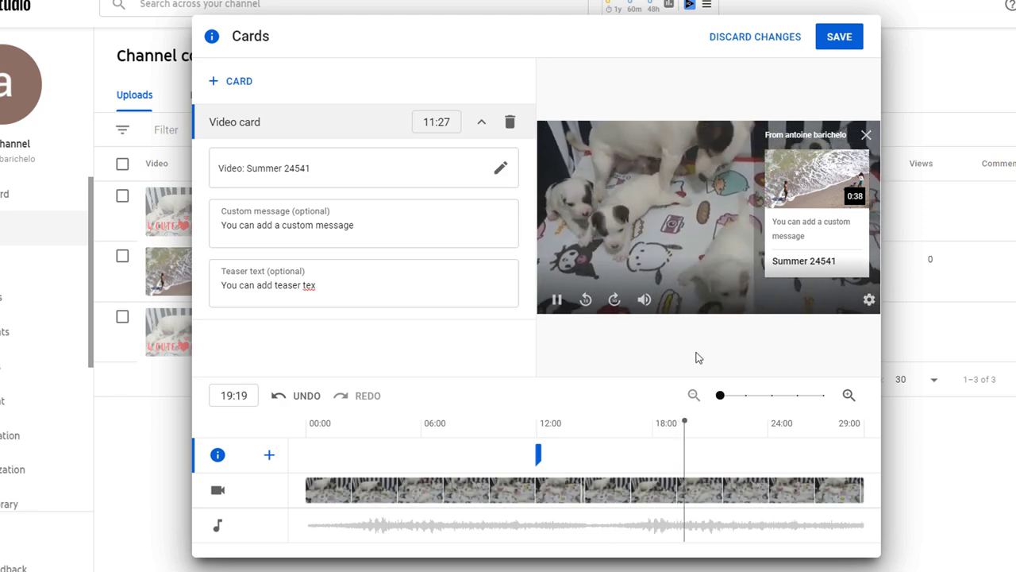
pyautogui.click(556, 299)
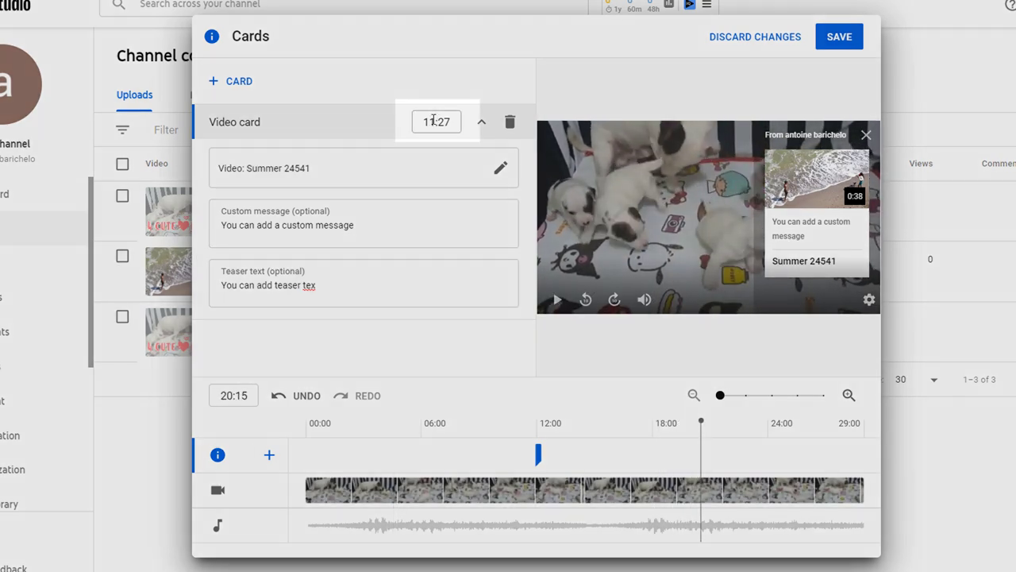
pyautogui.click(439, 121)
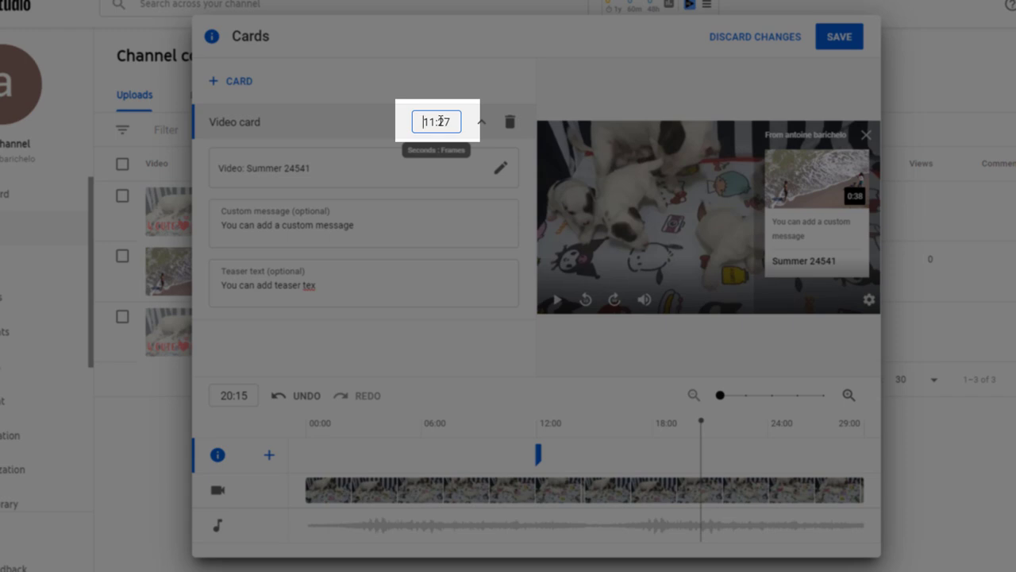
pyautogui.moveTo(438, 120); pyautogui.dragTo(448, 121)
pyautogui.write('55')
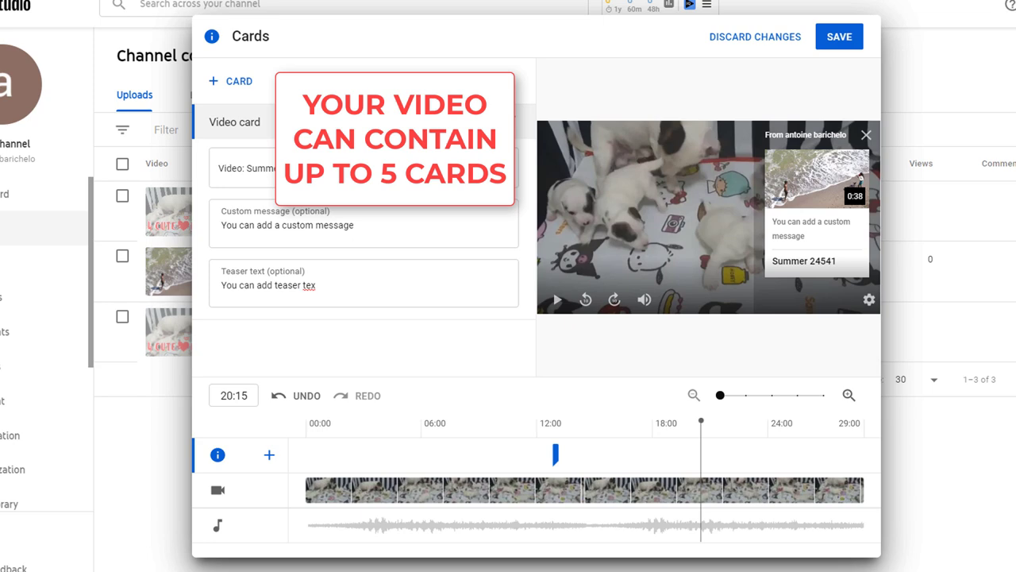
pyautogui.click(835, 45)
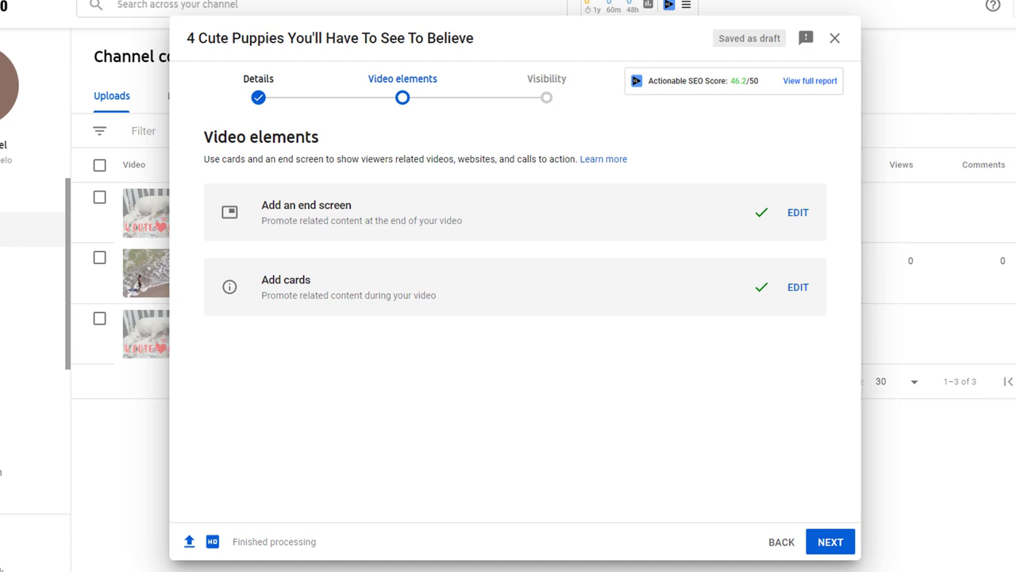
# Step: On the Visibility step, set the video to Private without sharing it with anyone
pyautogui.click(831, 542)
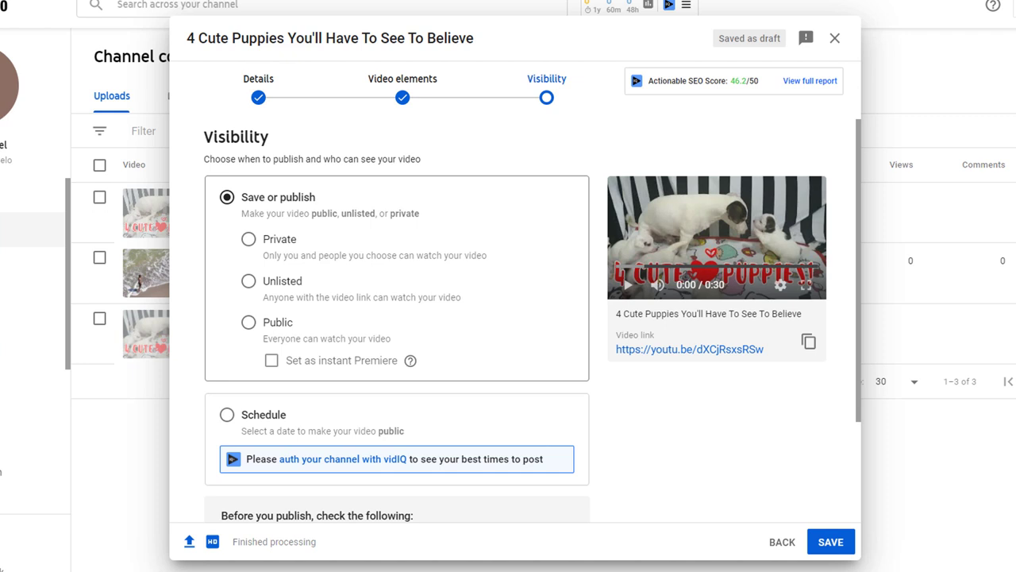
pyautogui.click(249, 240)
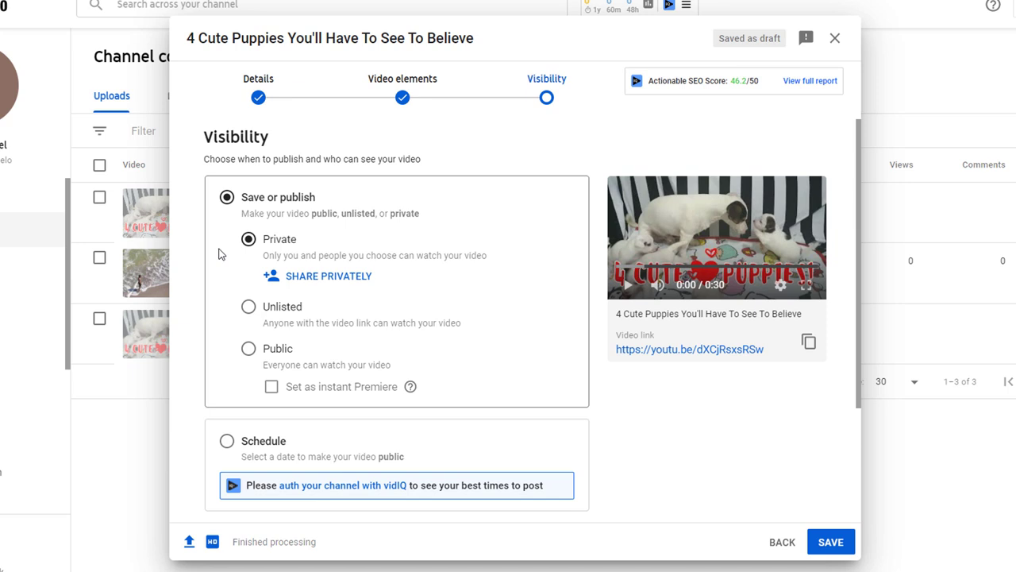
pyautogui.click(335, 278)
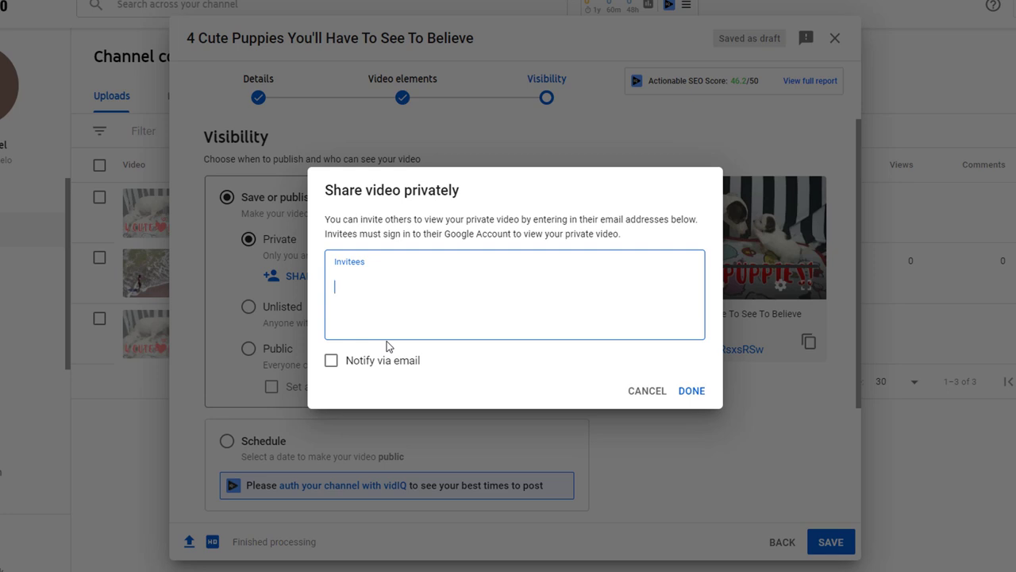
pyautogui.click(662, 392)
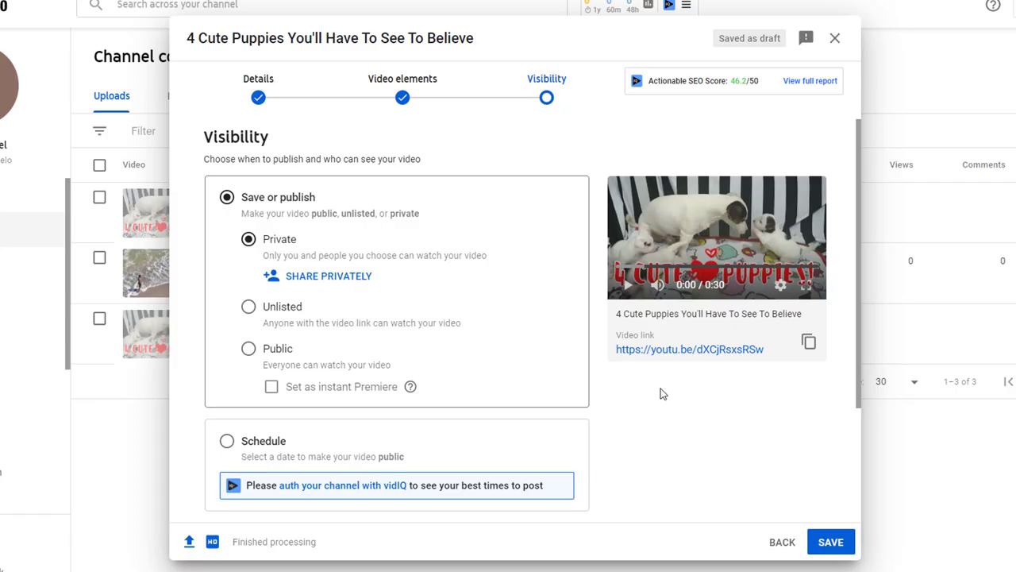
# Step: Copy the video link, then set visibility to Public as an instant Premiere
pyautogui.click(249, 307)
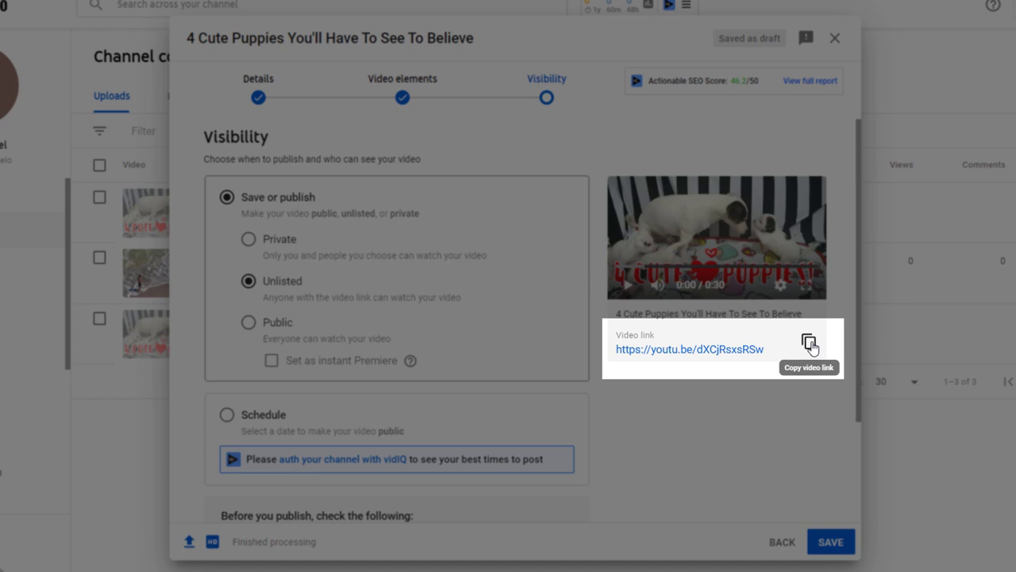
pyautogui.click(810, 343)
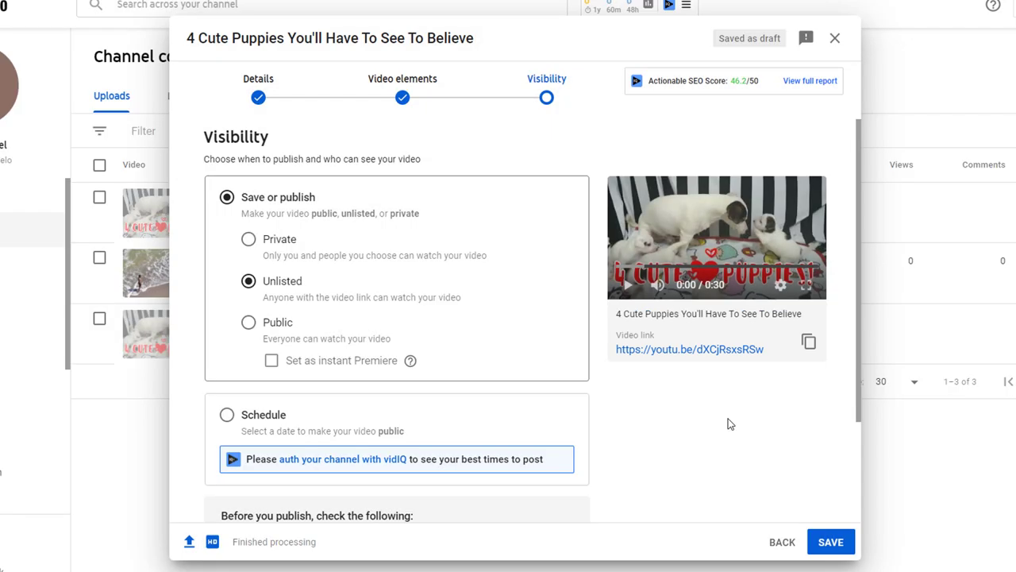
pyautogui.click(248, 324)
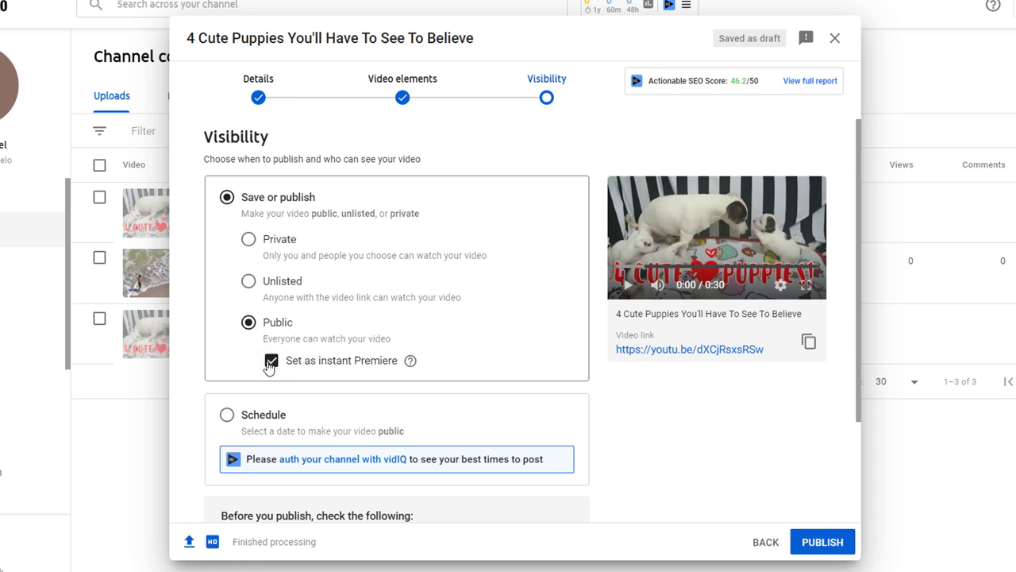
pyautogui.moveTo(411, 365)
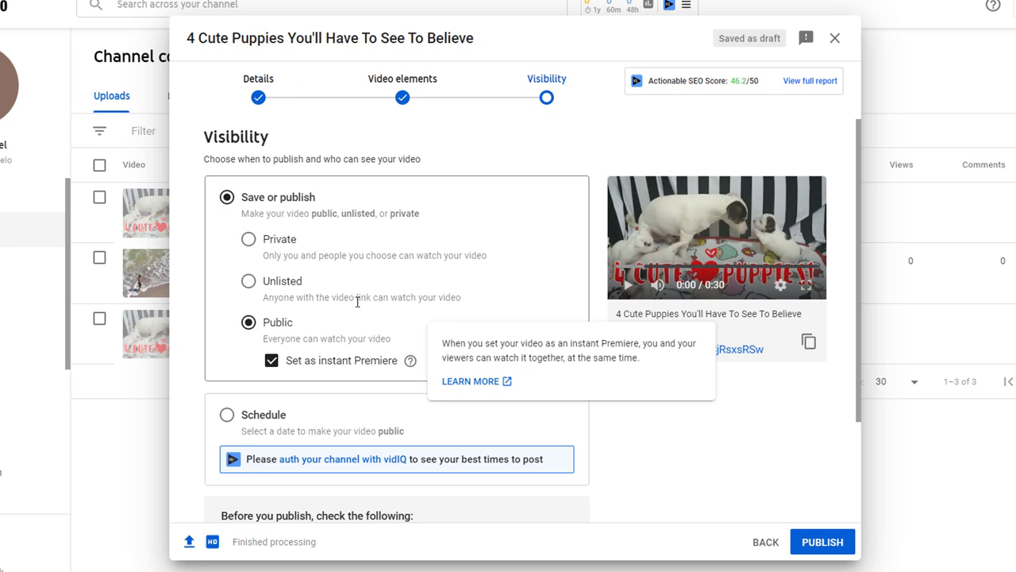
# Step: Try a Premiere scheduled for Dec 31, 2020 at 2:45 AM, then revert to Public without instant Premiere
pyautogui.click(227, 415)
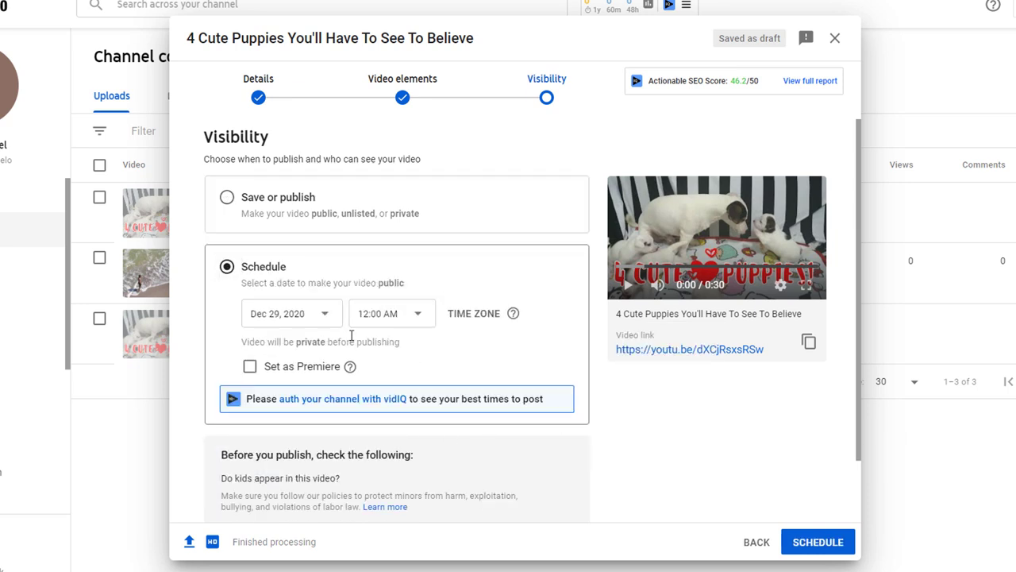
pyautogui.click(324, 314)
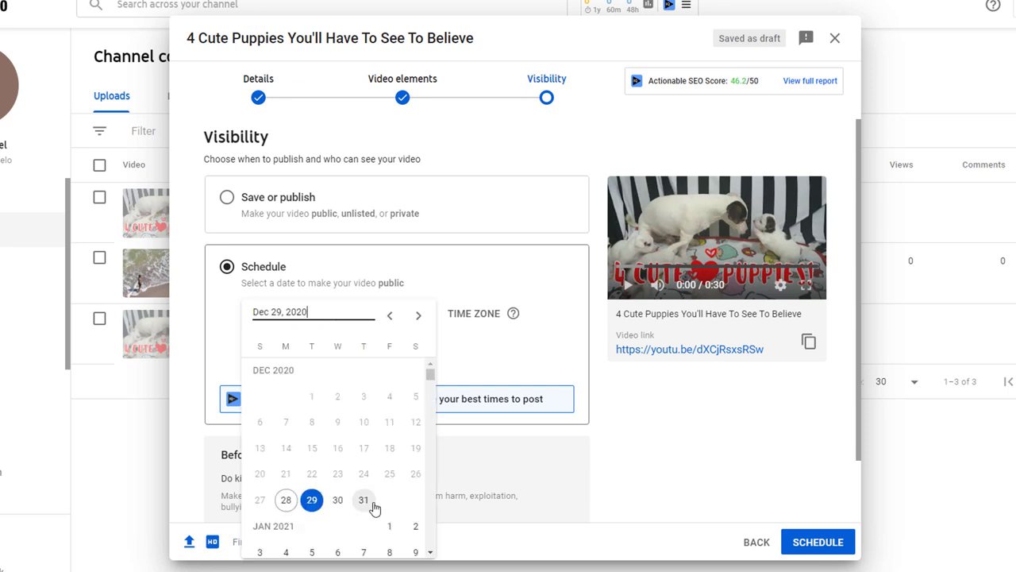
pyautogui.click(419, 315)
pyautogui.click(390, 318)
pyautogui.click(365, 496)
pyautogui.click(413, 314)
pyautogui.click(394, 246)
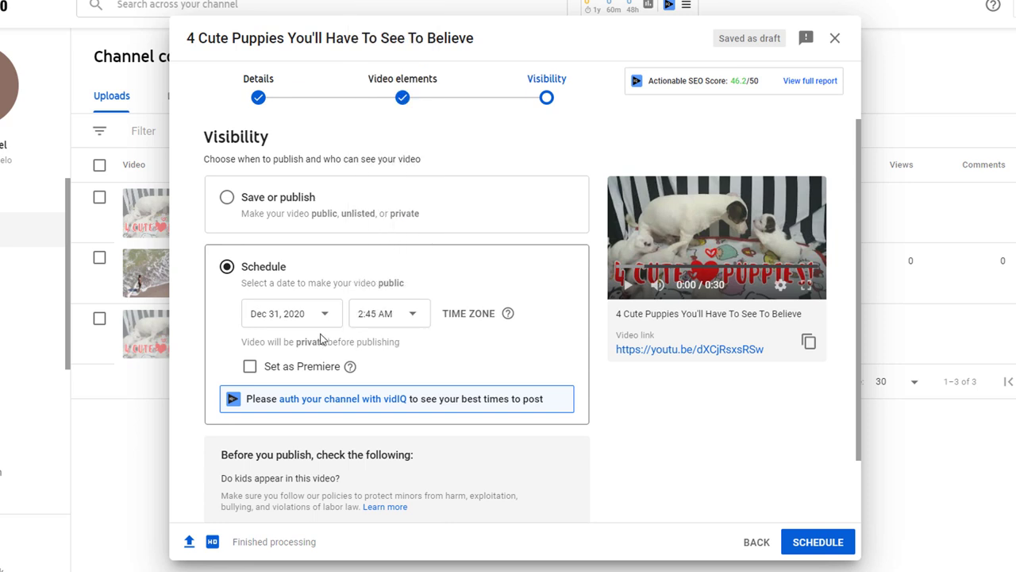
pyautogui.click(250, 367)
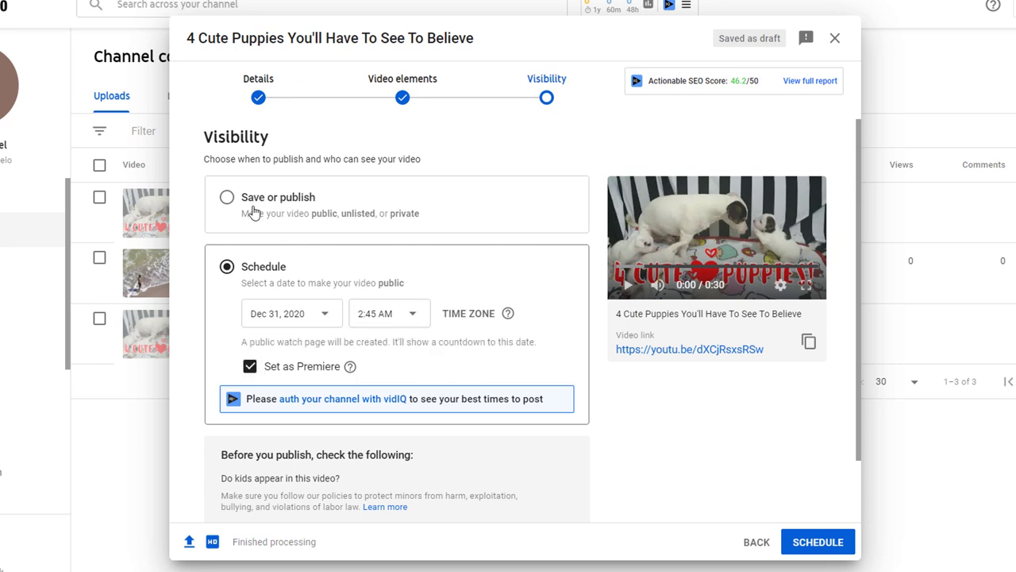
pyautogui.click(227, 198)
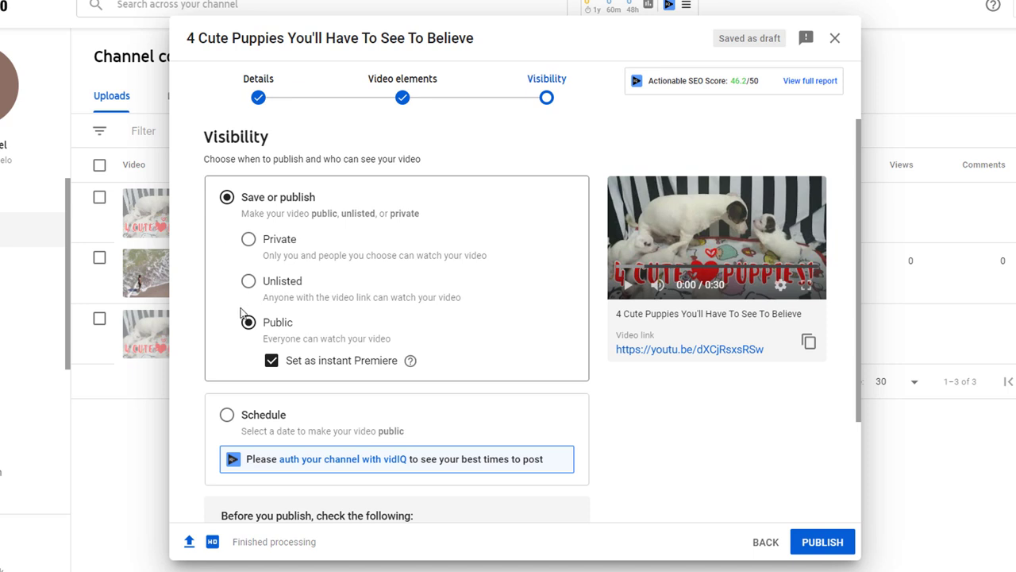
pyautogui.click(249, 330)
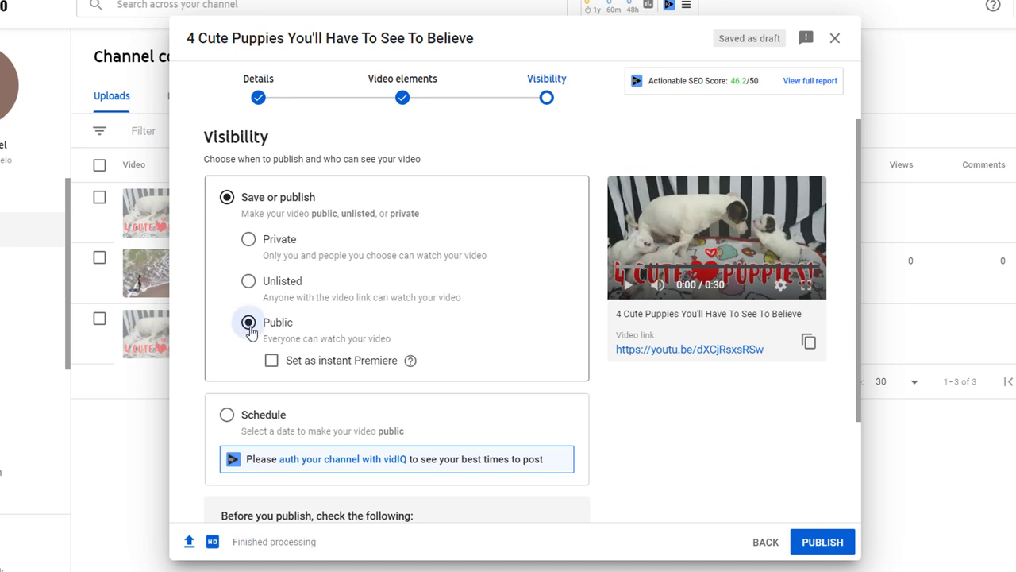
# Step: Publish '4 Cute Puppies You'll Have To See To Believe' as a Public video
pyautogui.click(832, 552)
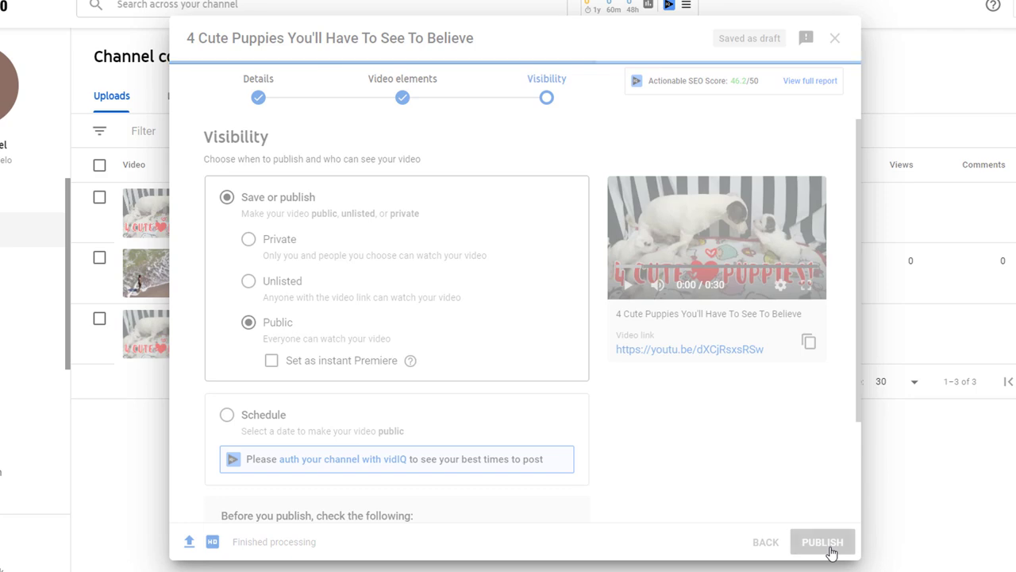